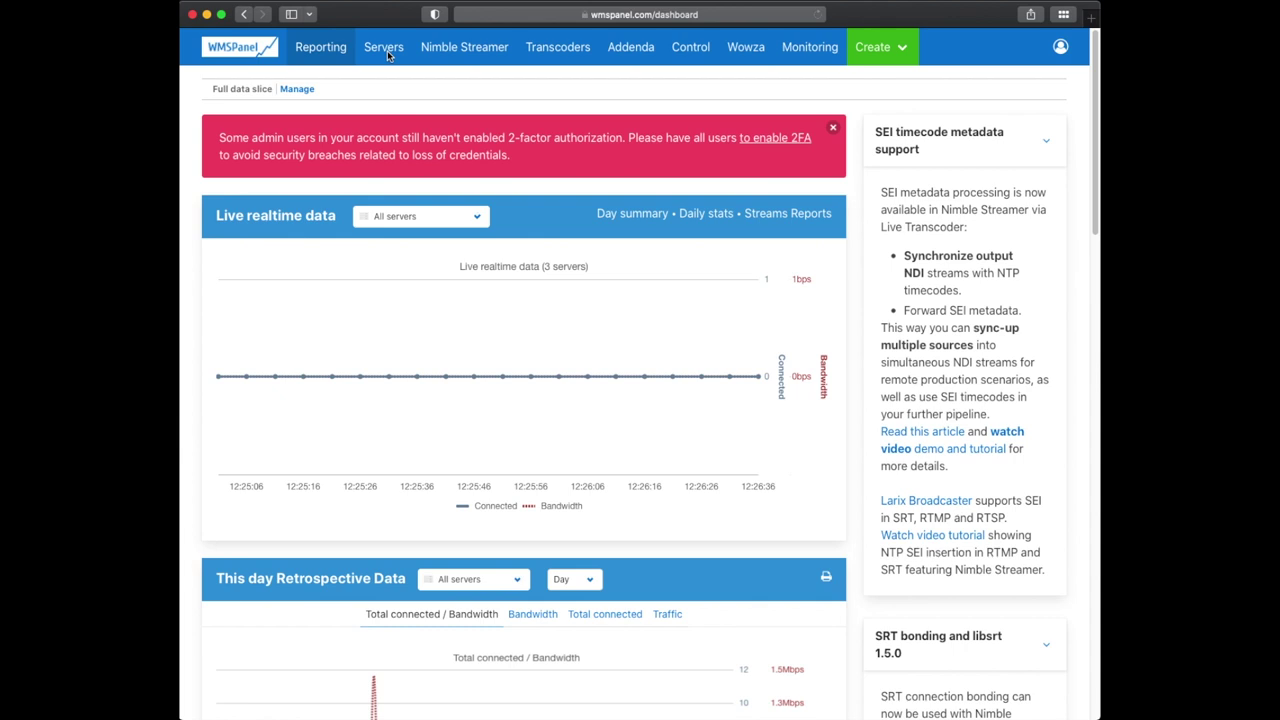
Step: Copy the playback URL of stream_a's /mpegts/stream_a output from its Live streams page
left_click(385, 50)
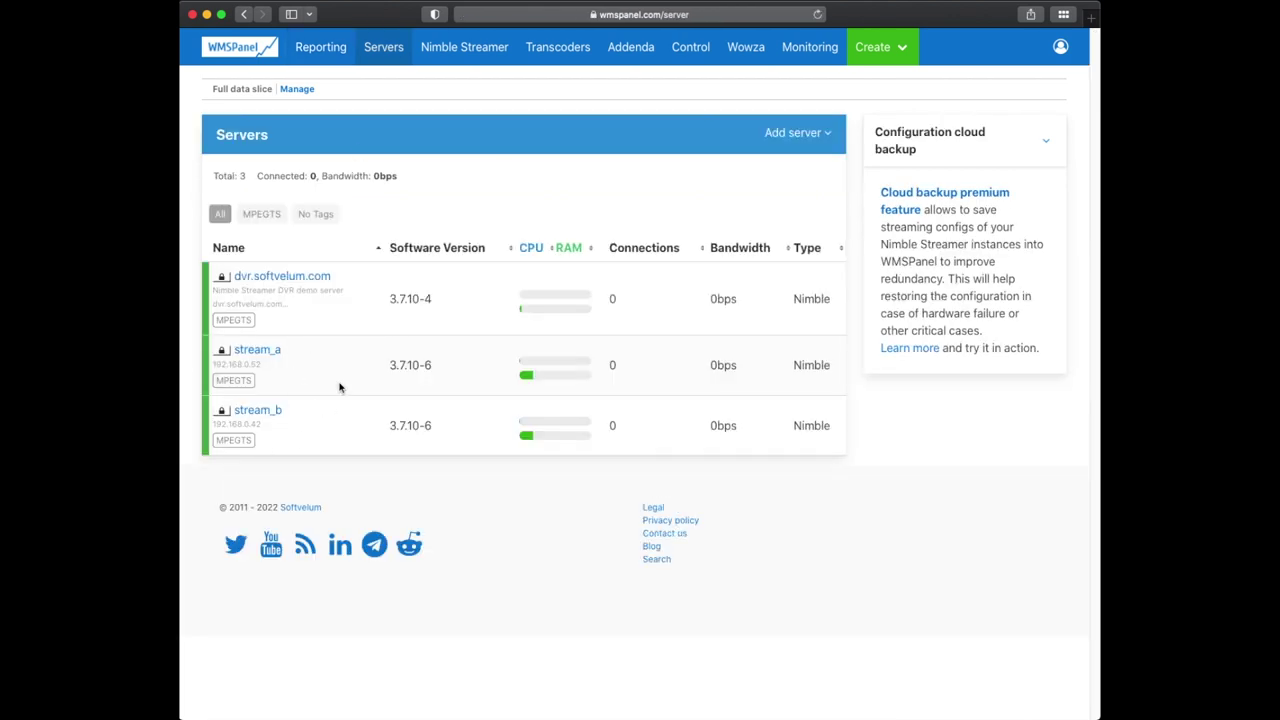
left_click(267, 355)
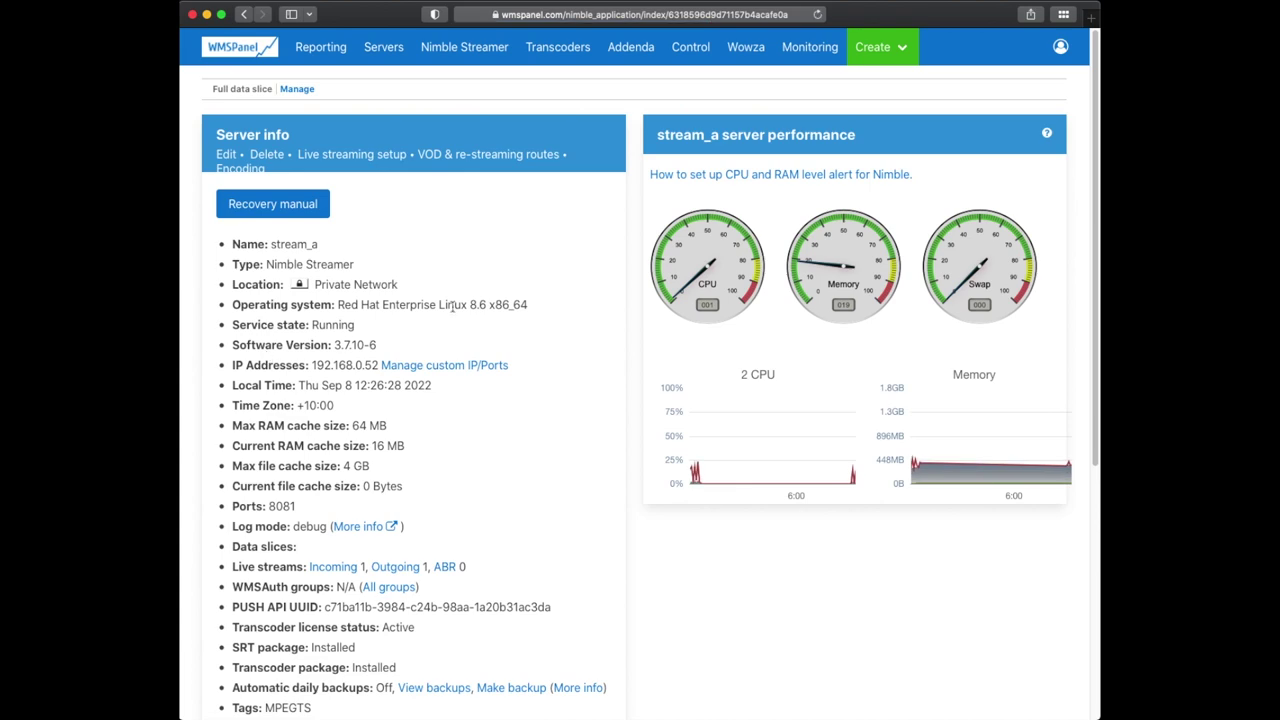
mouse_move(464, 47)
left_click(462, 129)
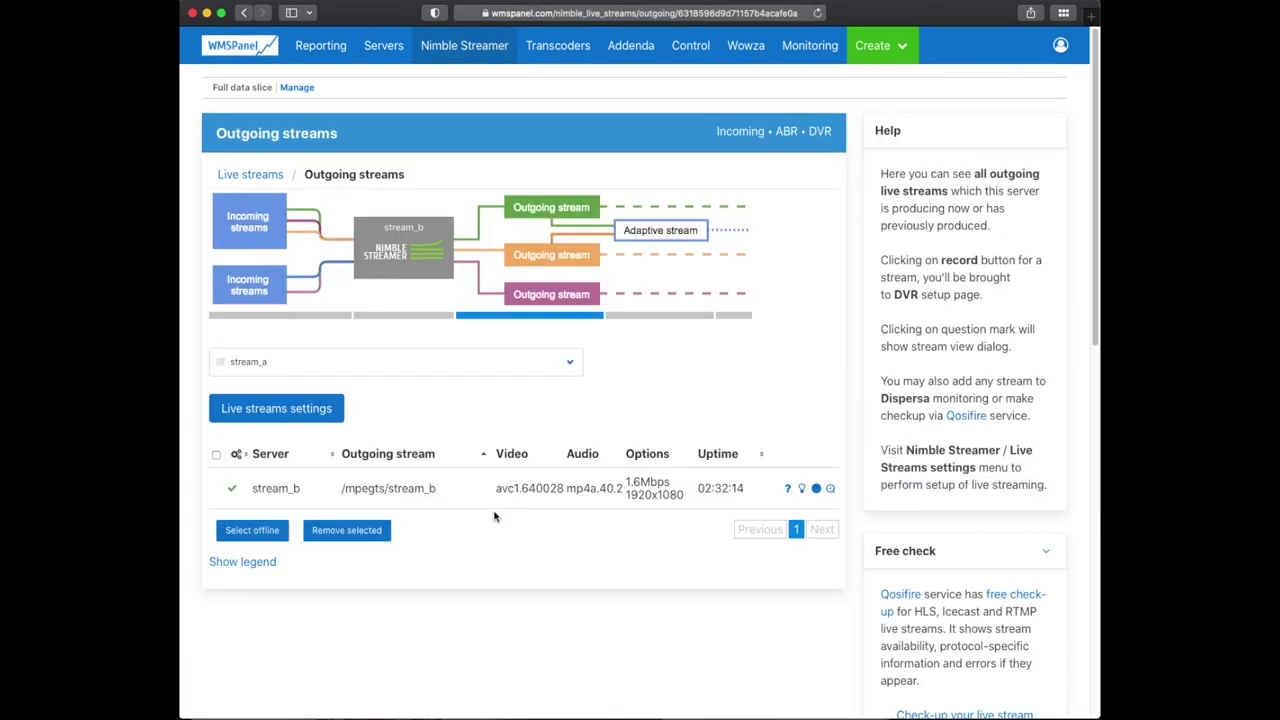
left_click(787, 490)
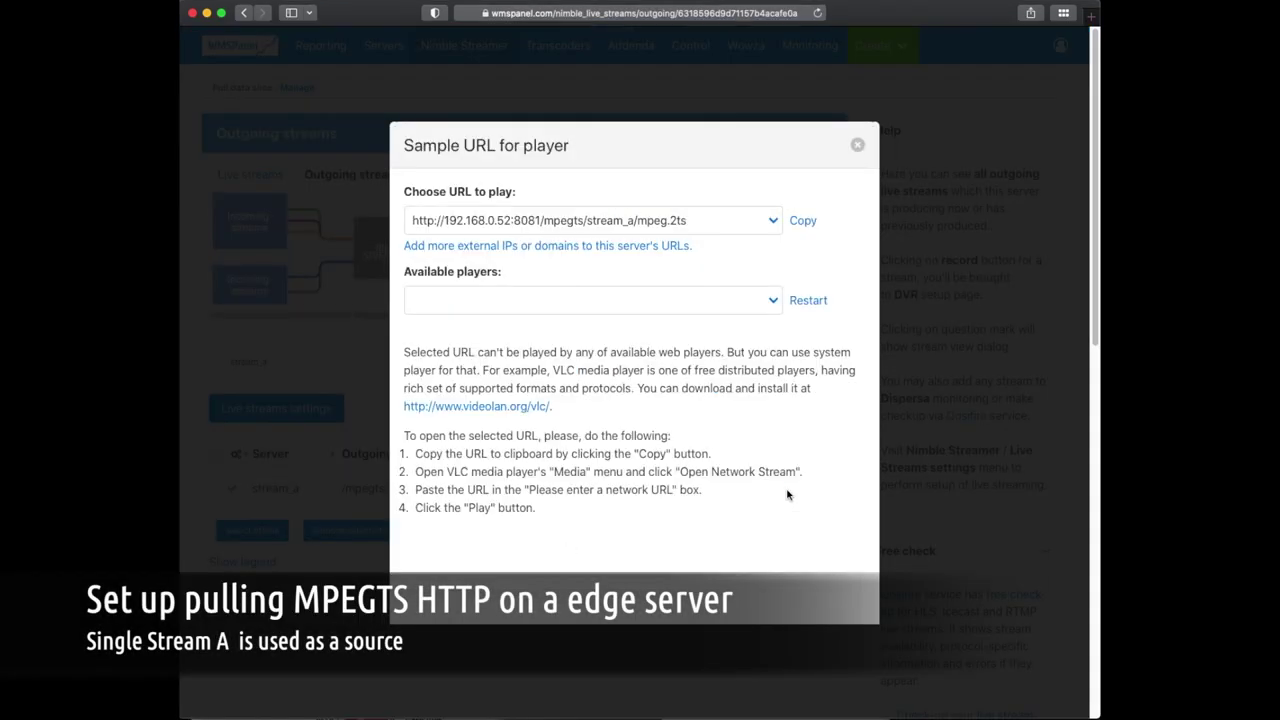
left_click(805, 220)
left_click(857, 145)
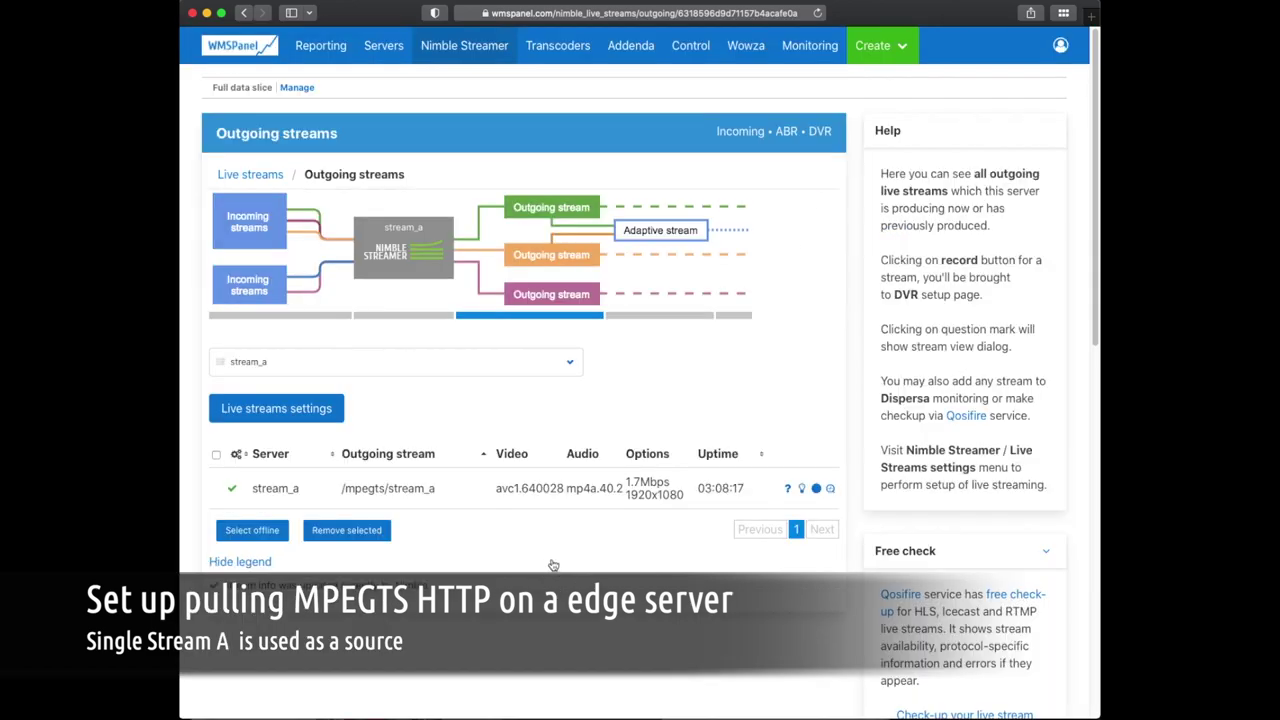
Step: Add an application named mpegts under dvr.softvelum.com, ticking RTMP, Icecast and RTSP, and save
left_click(382, 47)
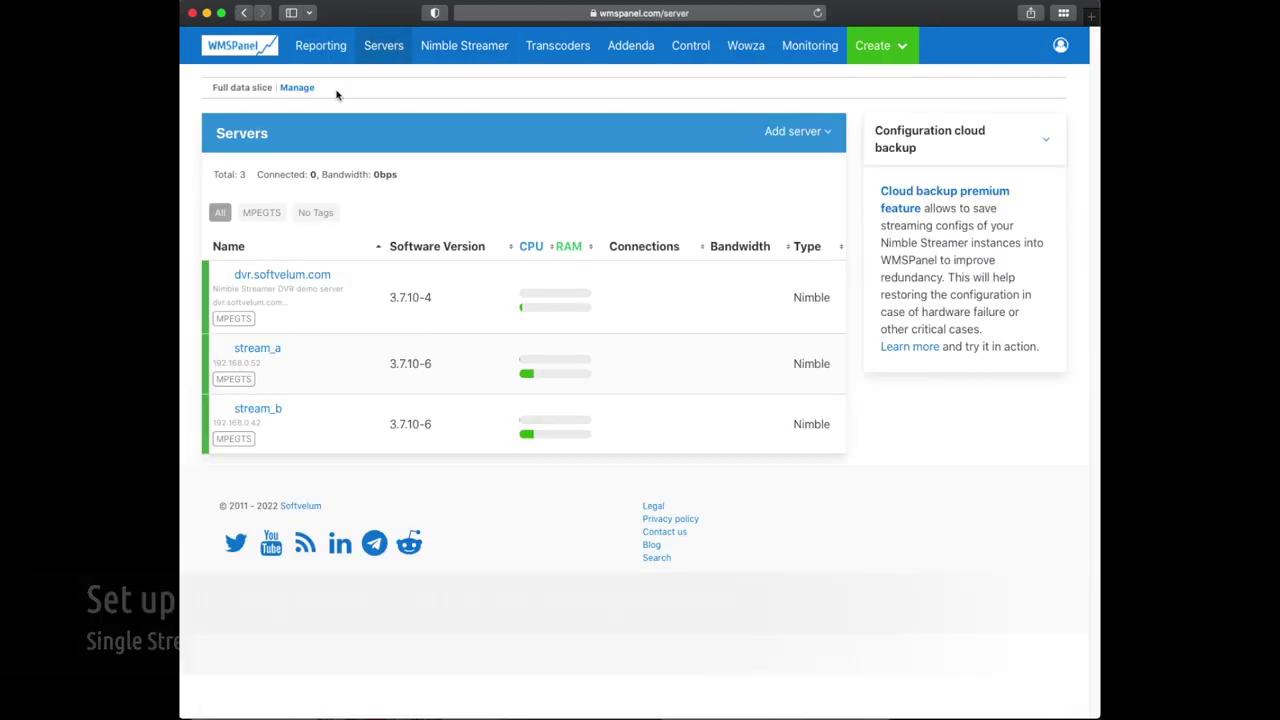
left_click(282, 277)
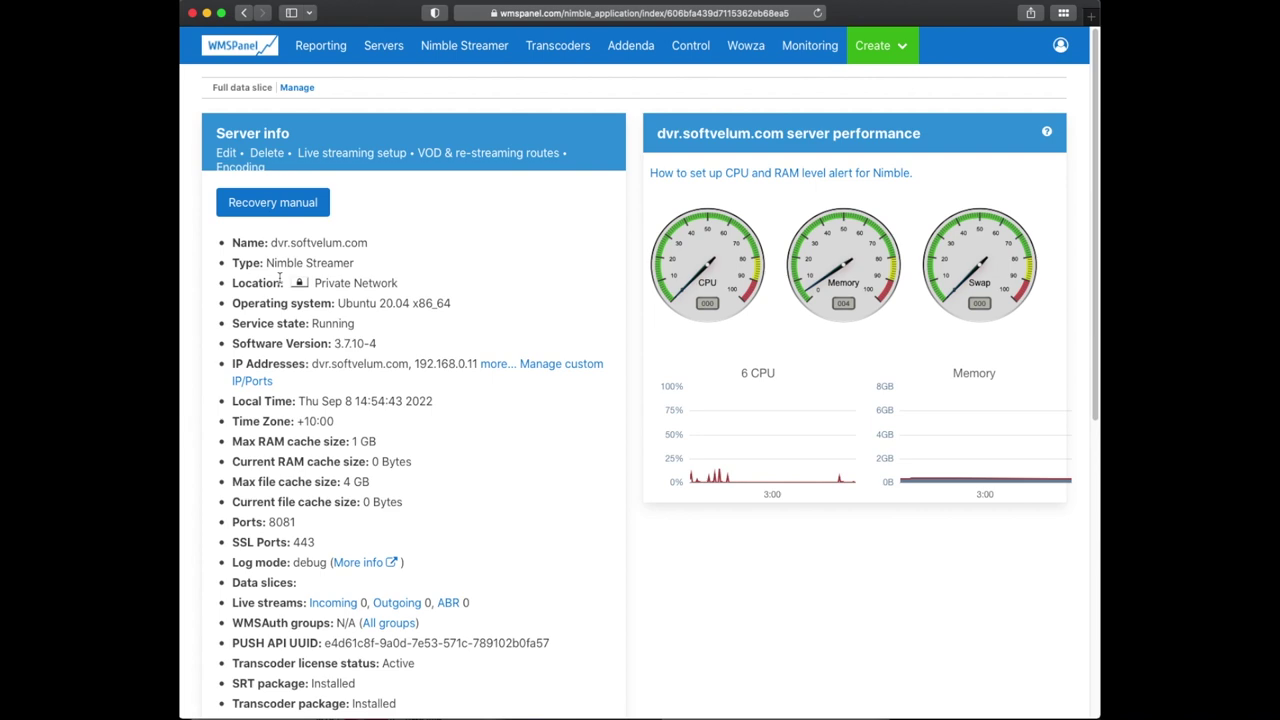
left_click(387, 157)
left_click(263, 232)
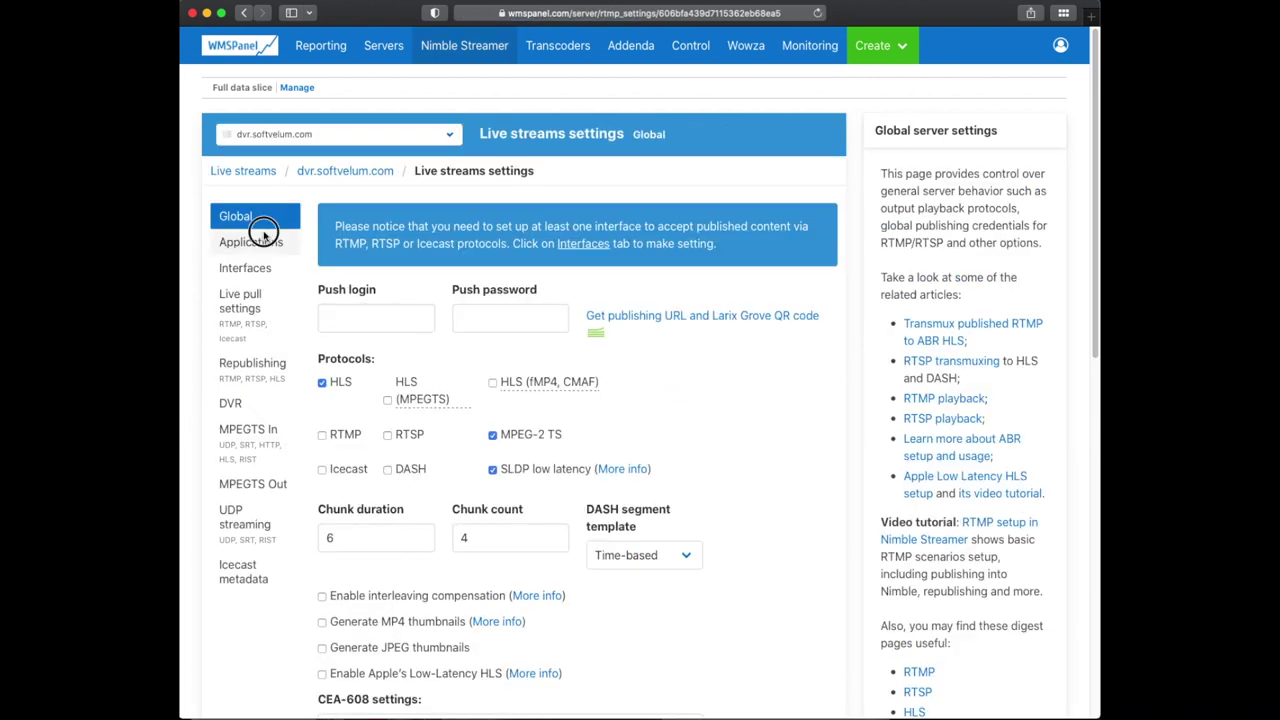
left_click(374, 303)
type("mpegts")
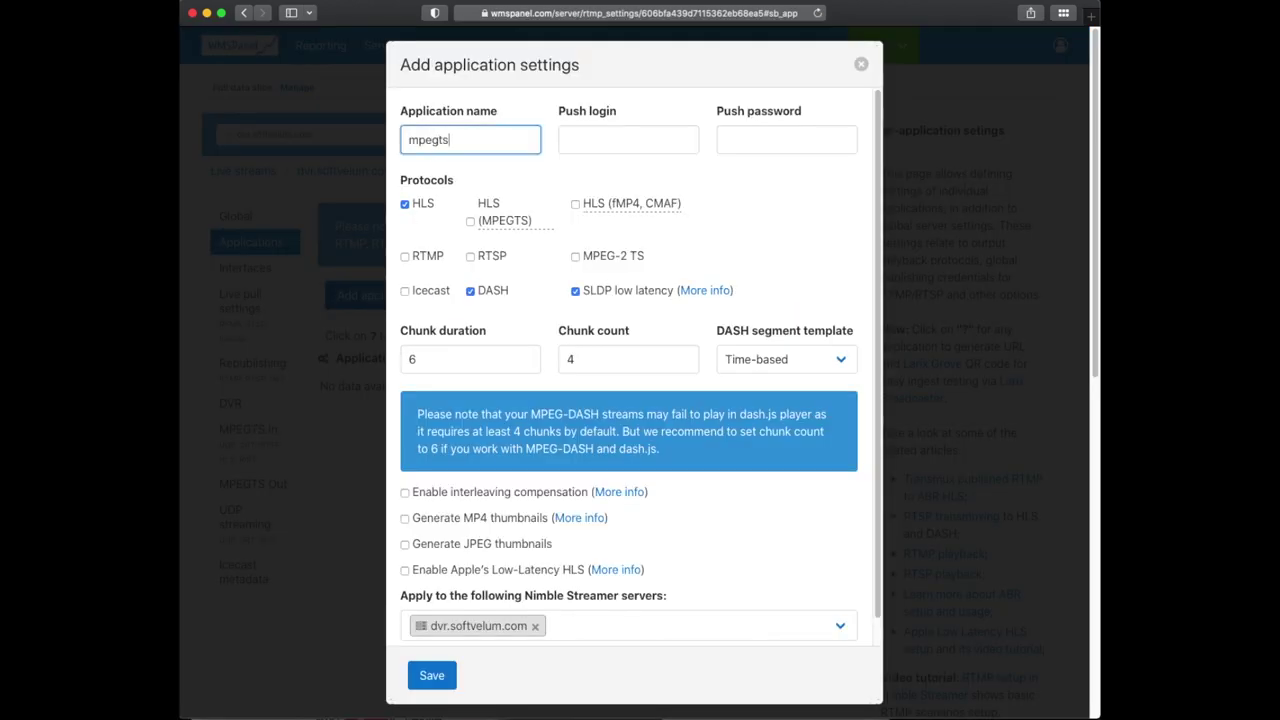
left_click(405, 257)
left_click(405, 291)
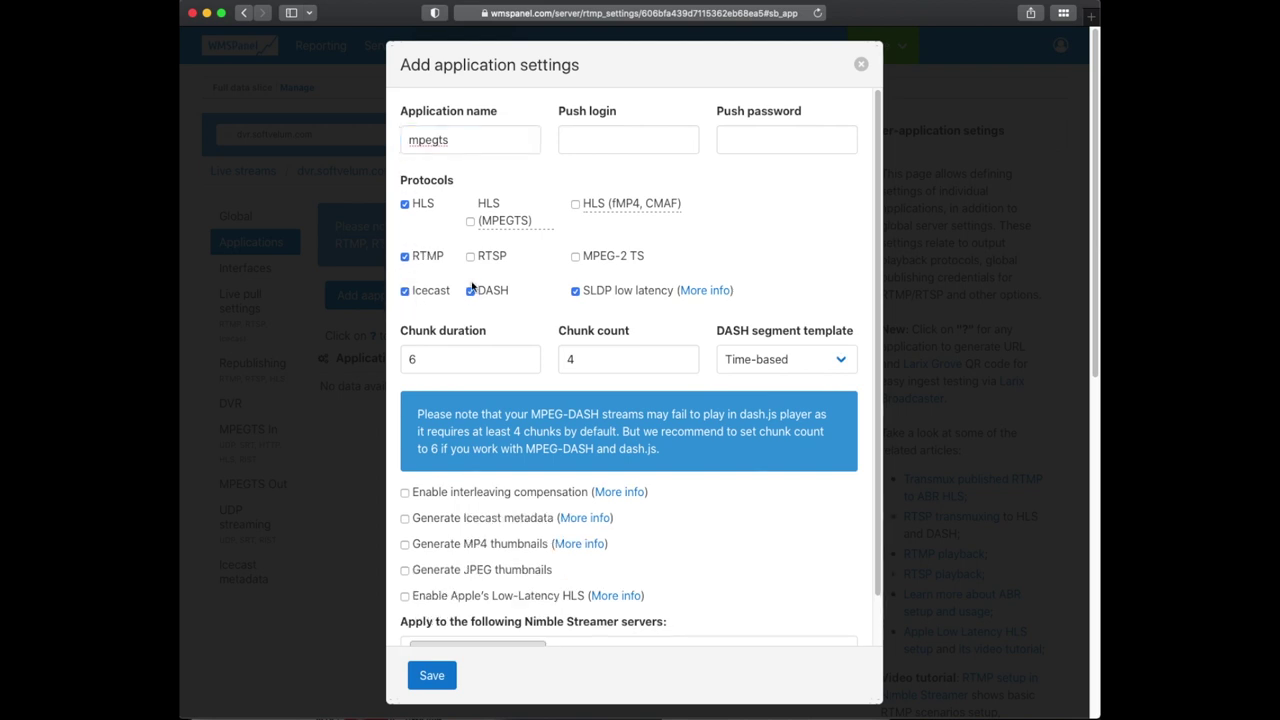
left_click(470, 257)
scroll(612, 516, "down", 1)
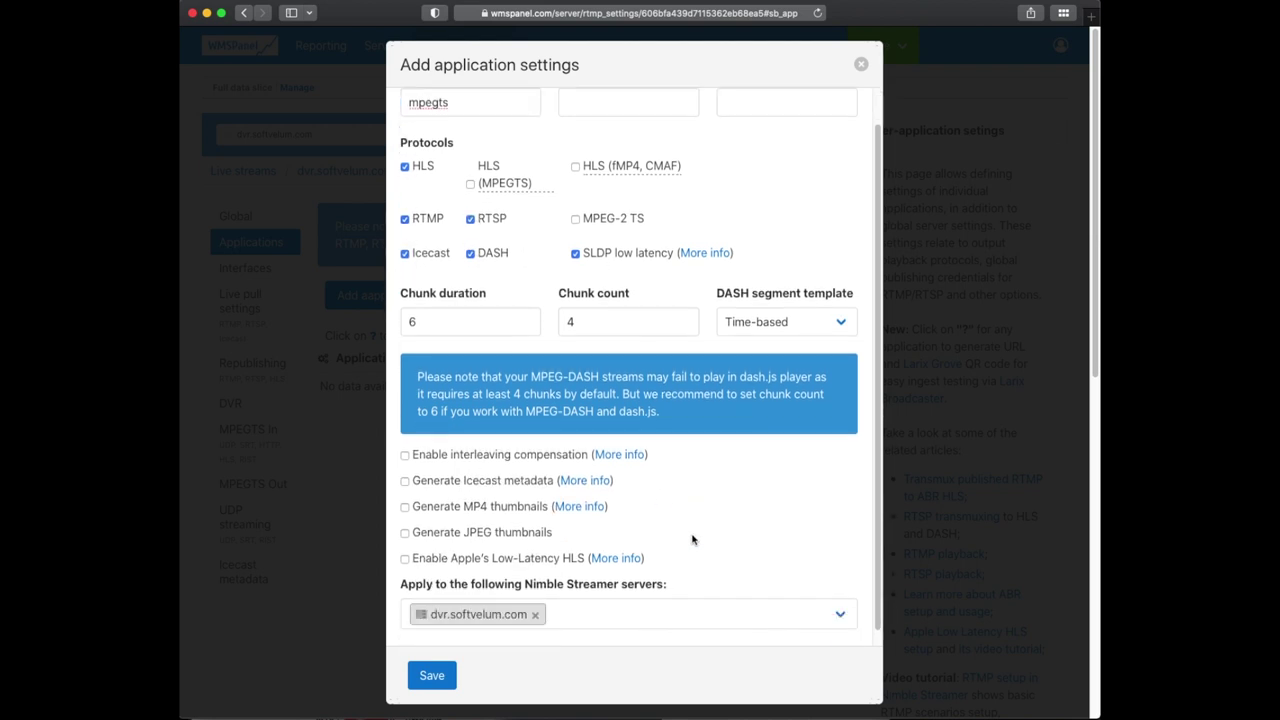
left_click(432, 677)
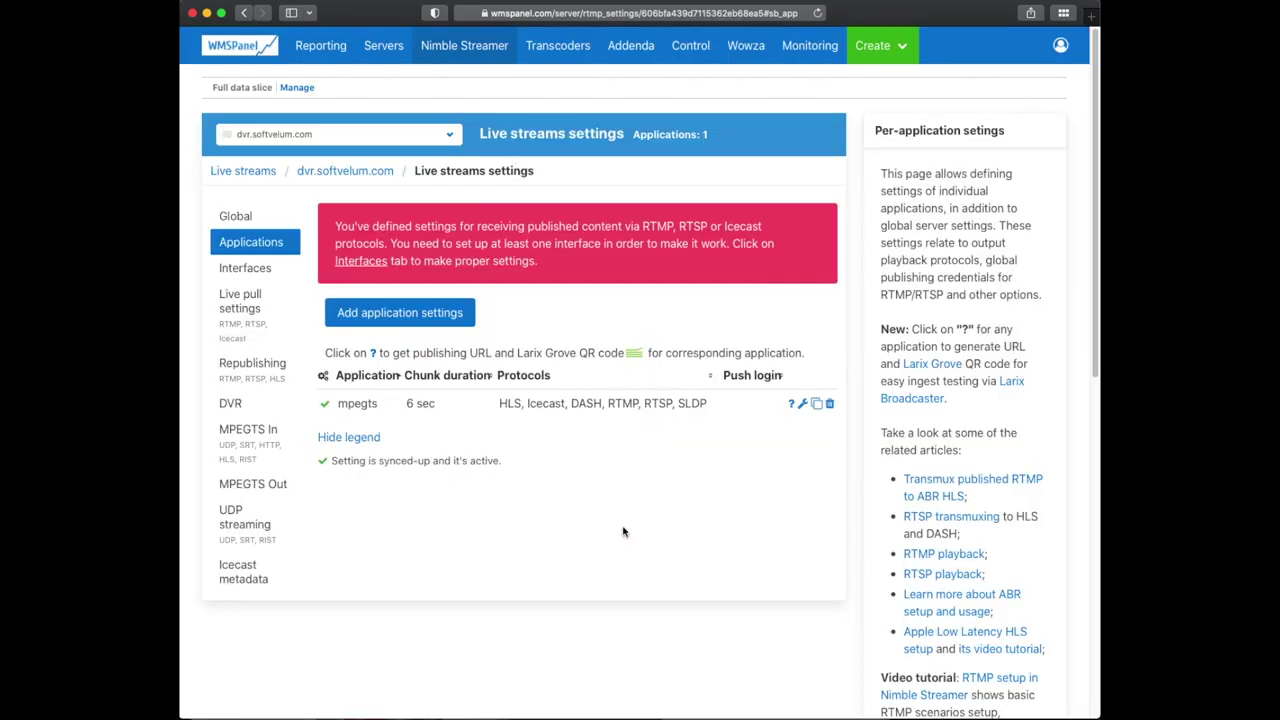
Step: Add an HTTP MPEGTS In stream using the pasted stream_a URL, named out, and save
left_click(261, 440)
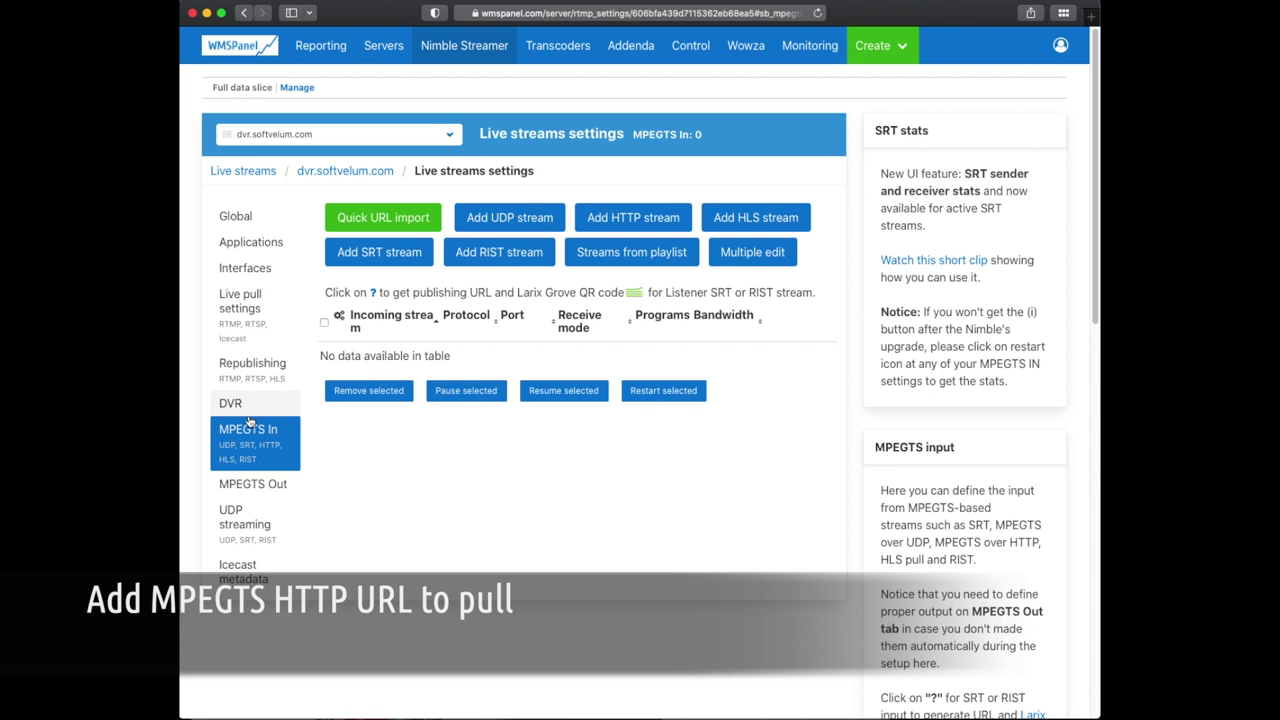
left_click(632, 217)
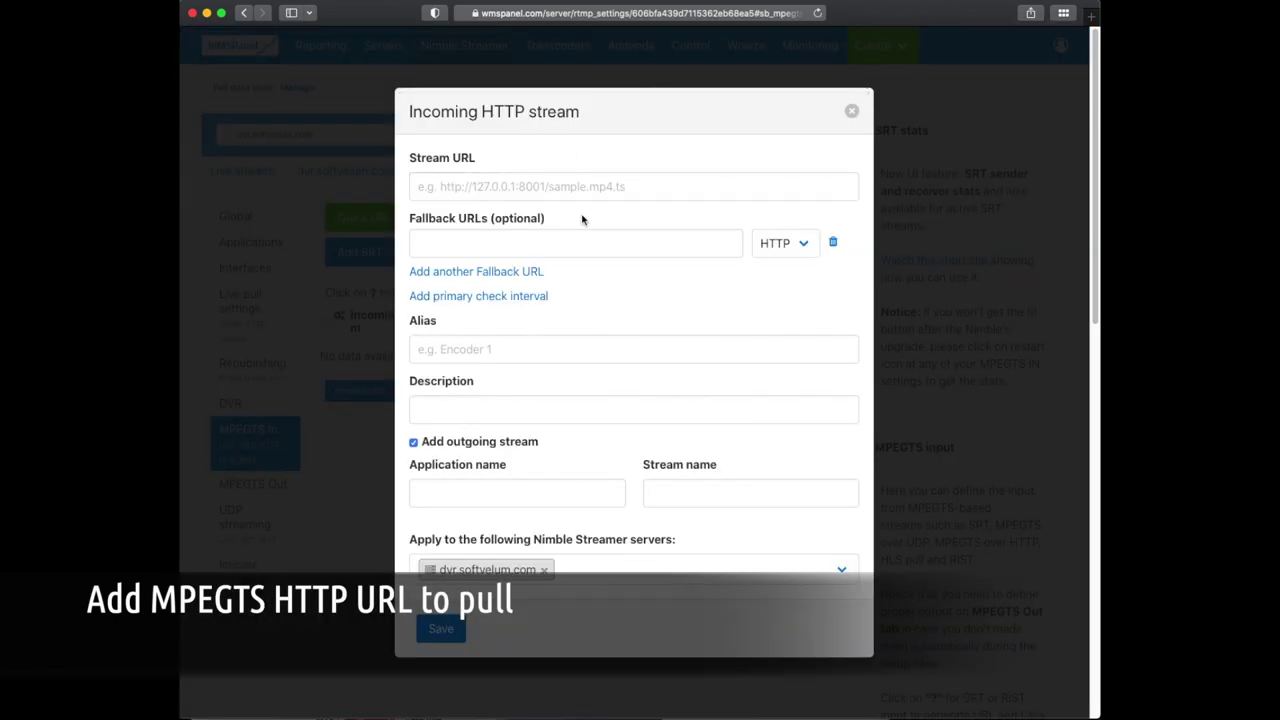
right_click(535, 193)
left_click(600, 223)
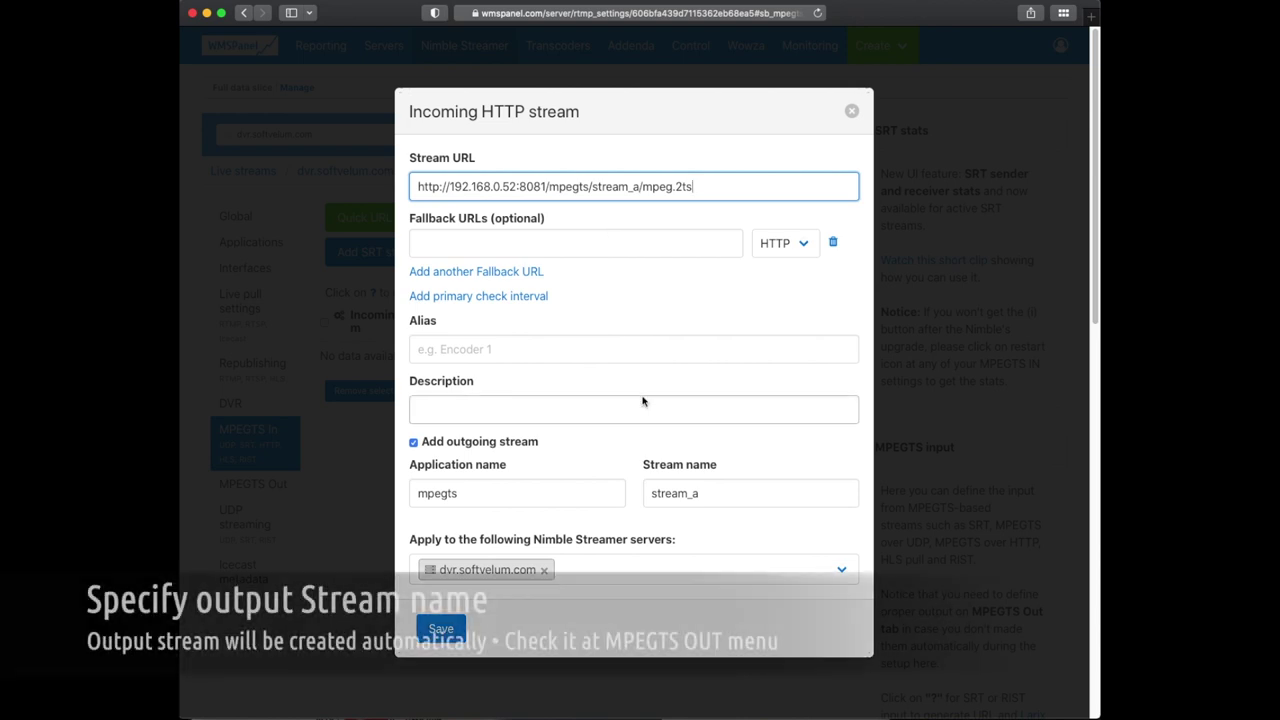
double_click(707, 497)
type("out")
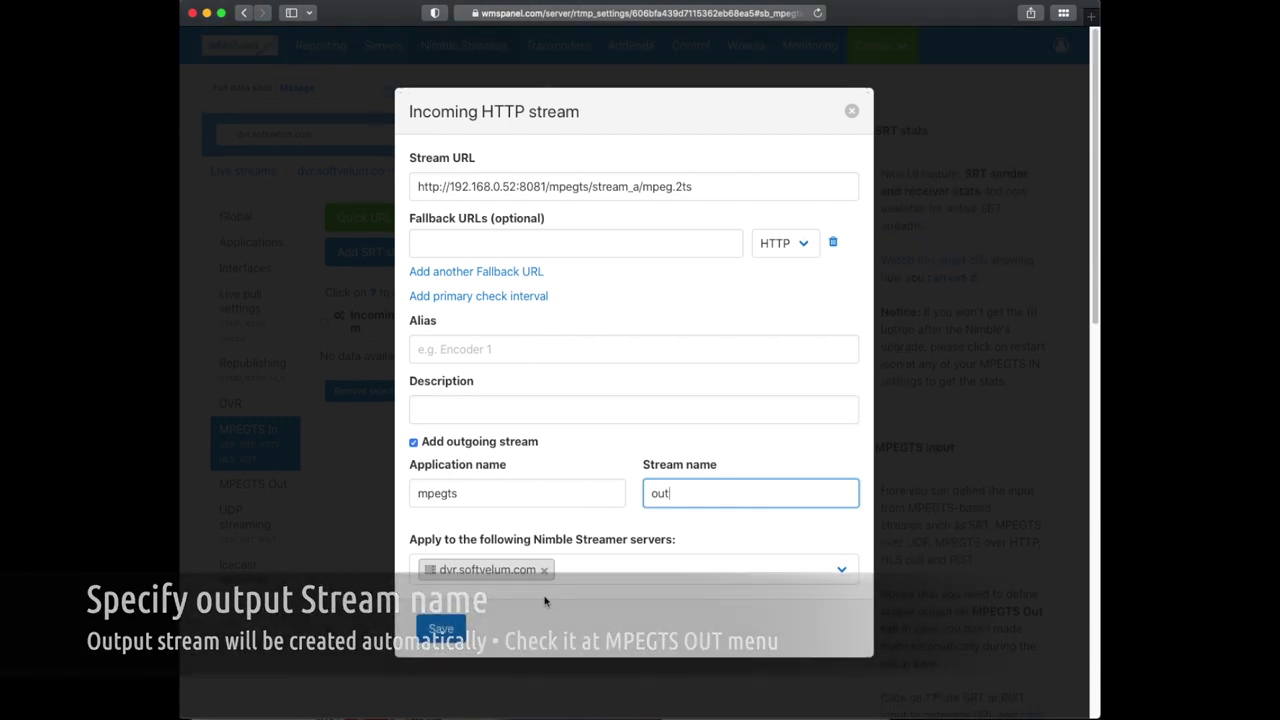
left_click(428, 630)
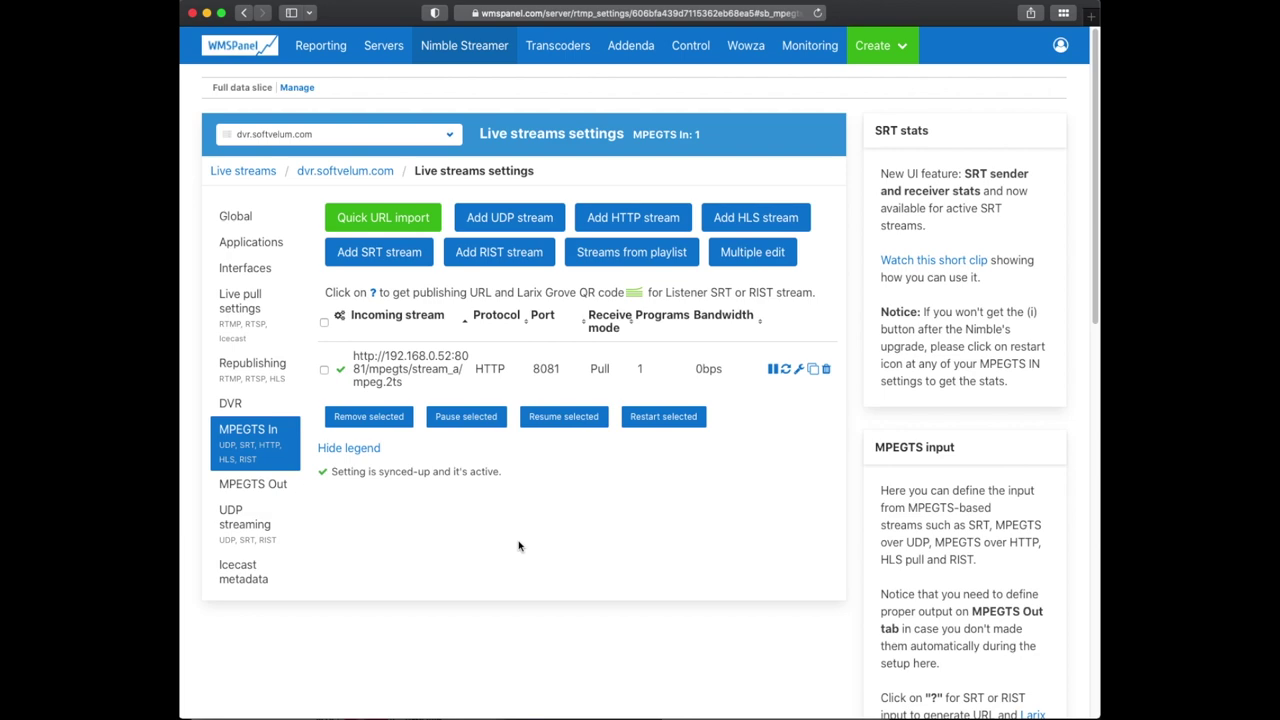
Step: Set /mpegts/out's video to H.264 Video (256) and audio to MPEG-2 AAC Audio (257), then save
left_click(248, 484)
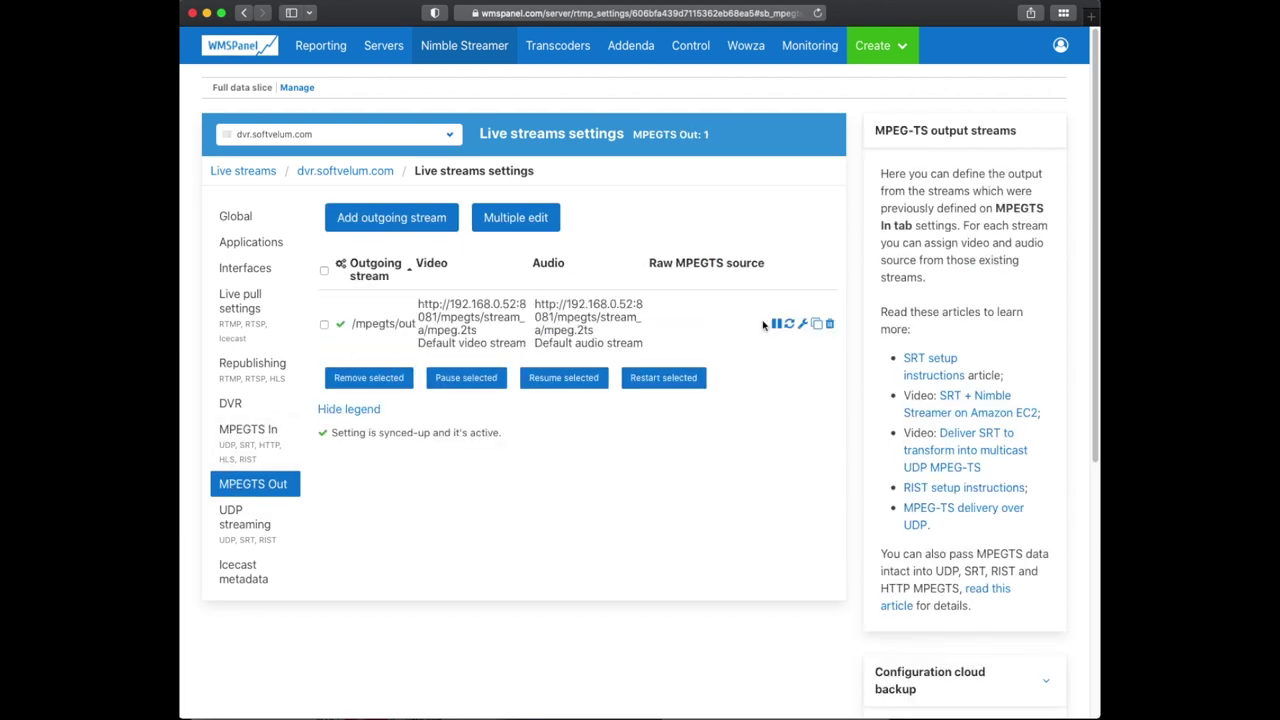
left_click(802, 323)
left_click(743, 365)
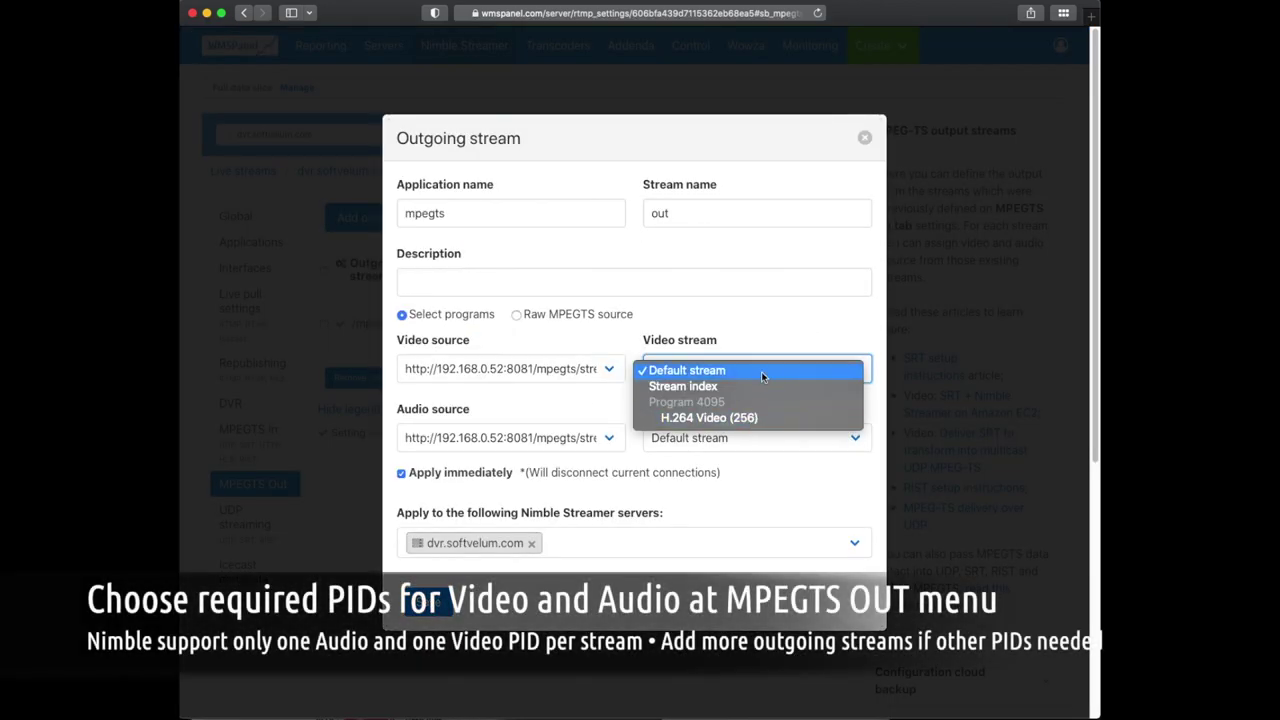
left_click(749, 376)
left_click(755, 437)
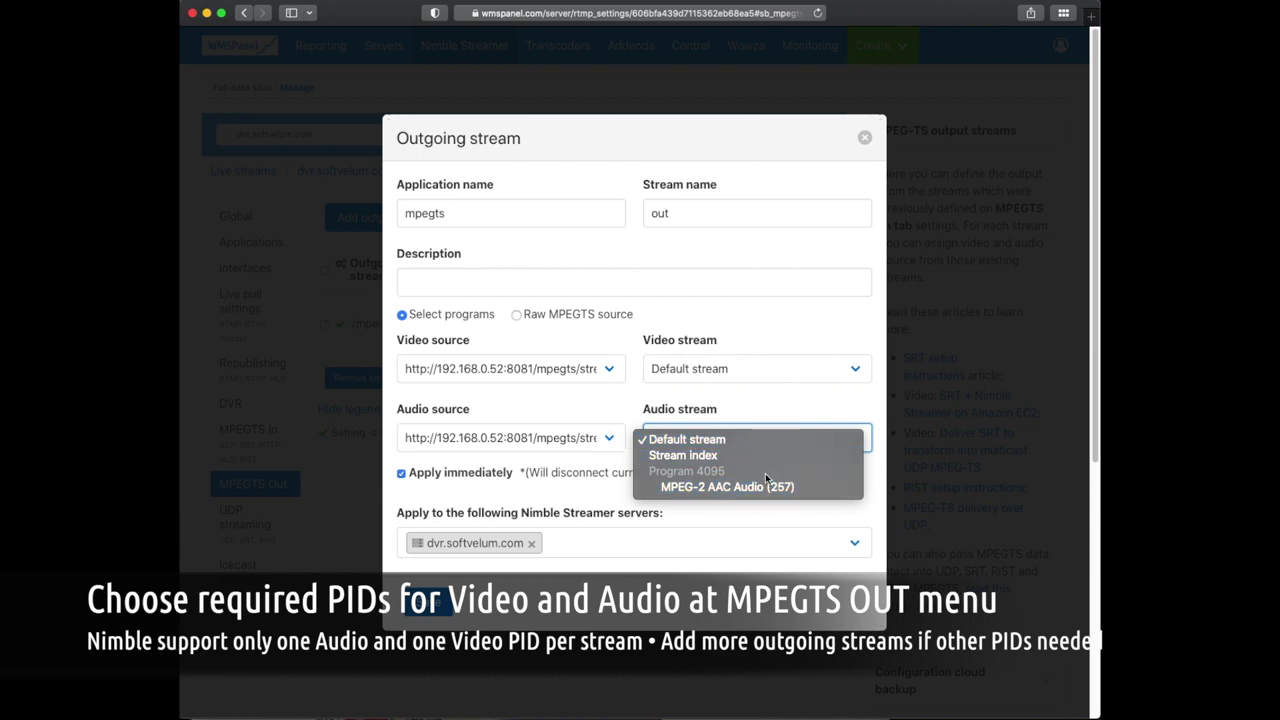
left_click(765, 486)
left_click(730, 370)
left_click(709, 417)
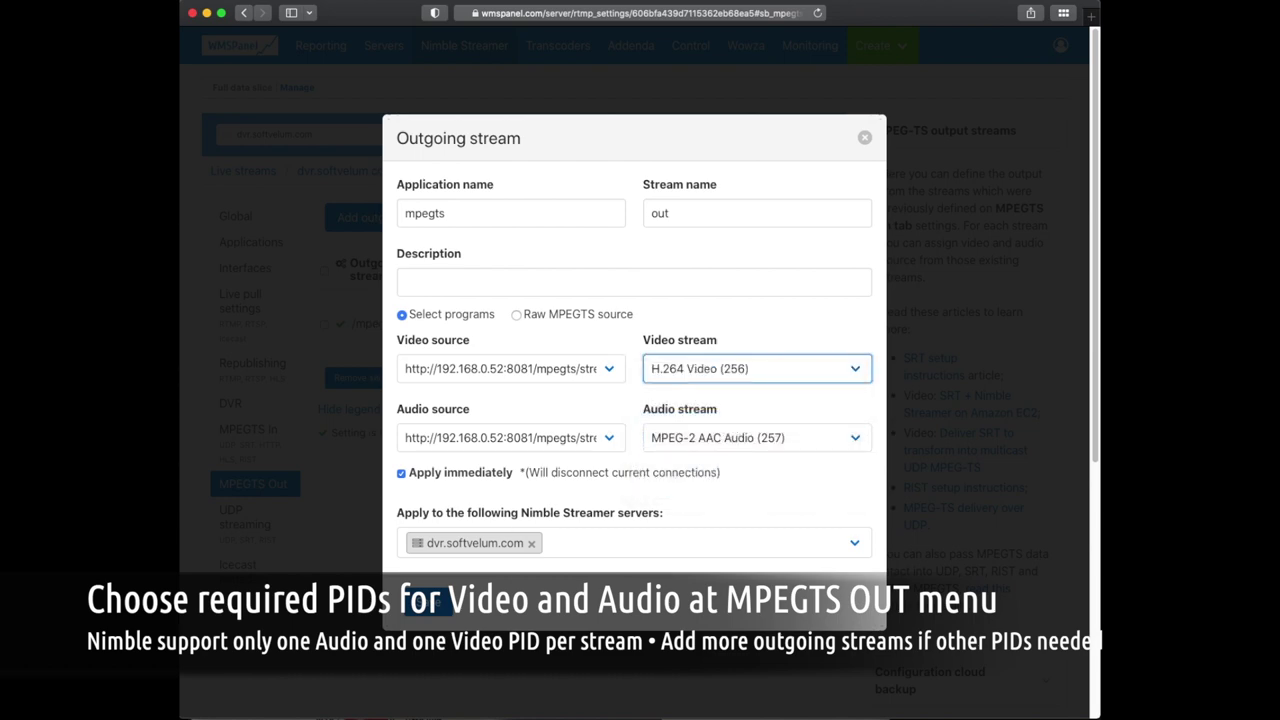
left_click(429, 602)
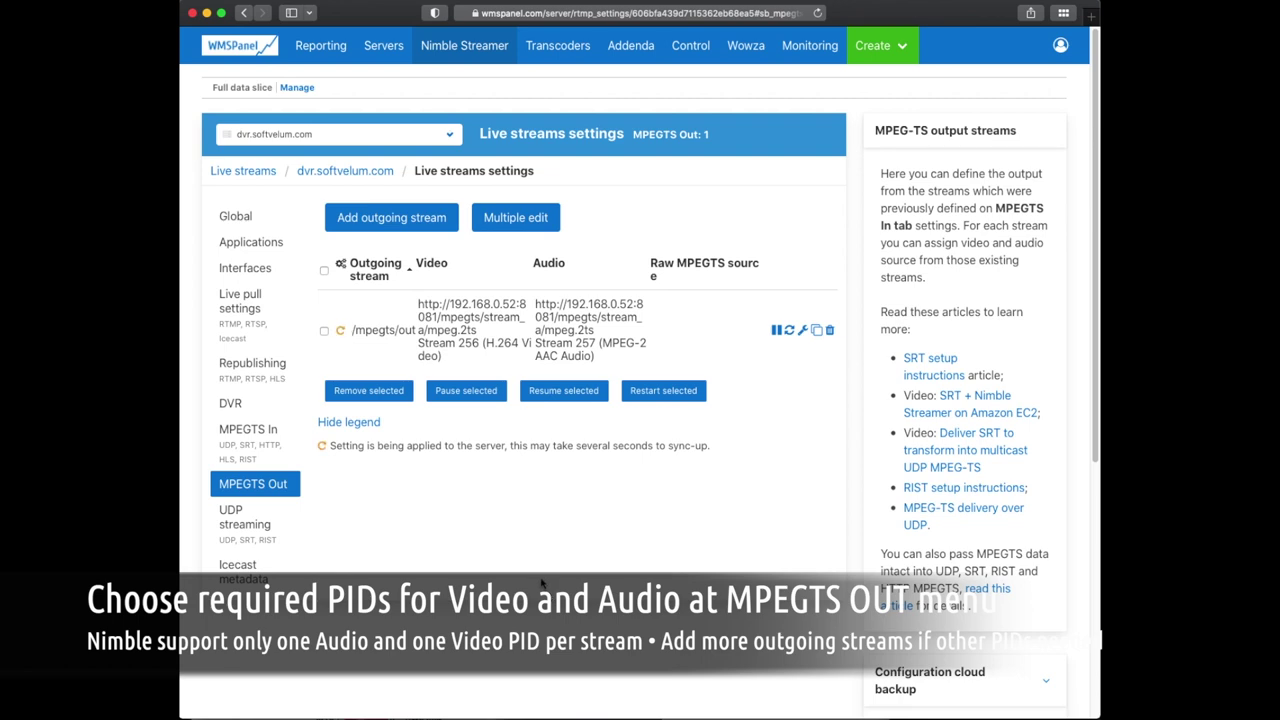
Step: Open the sample player for mpegts/out and play it over the wss URL
left_click(362, 173)
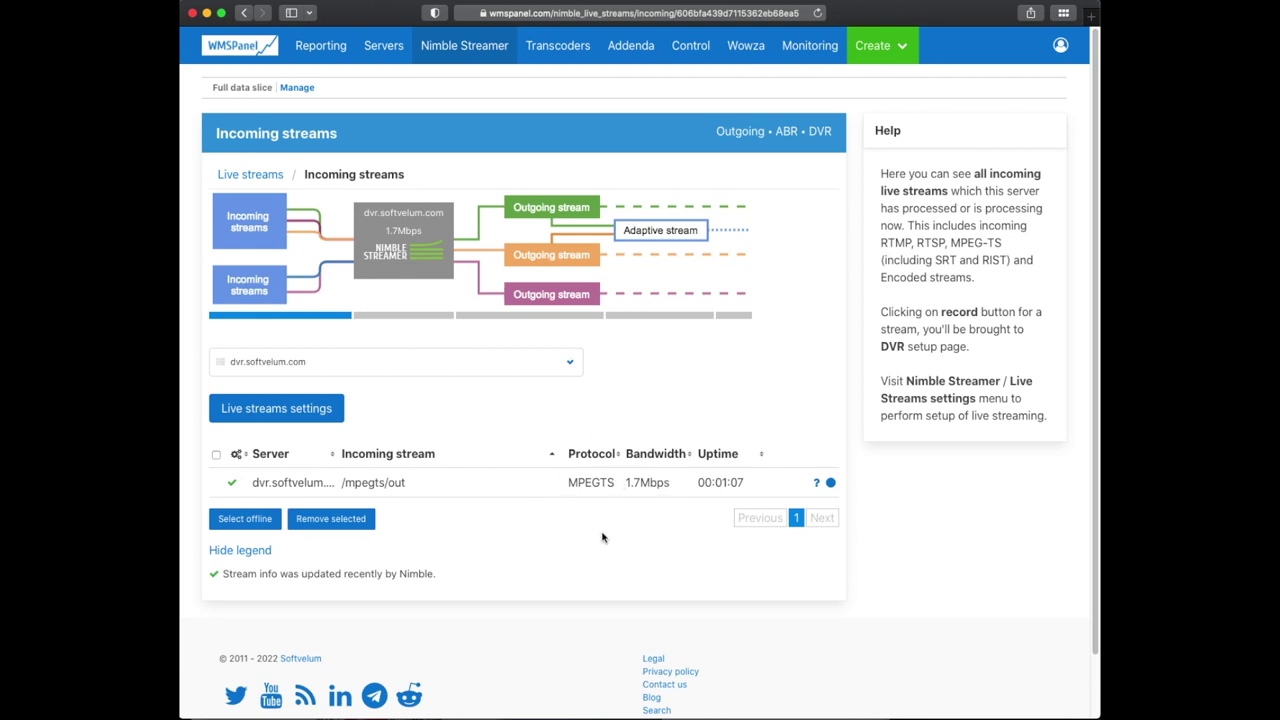
left_click(551, 294)
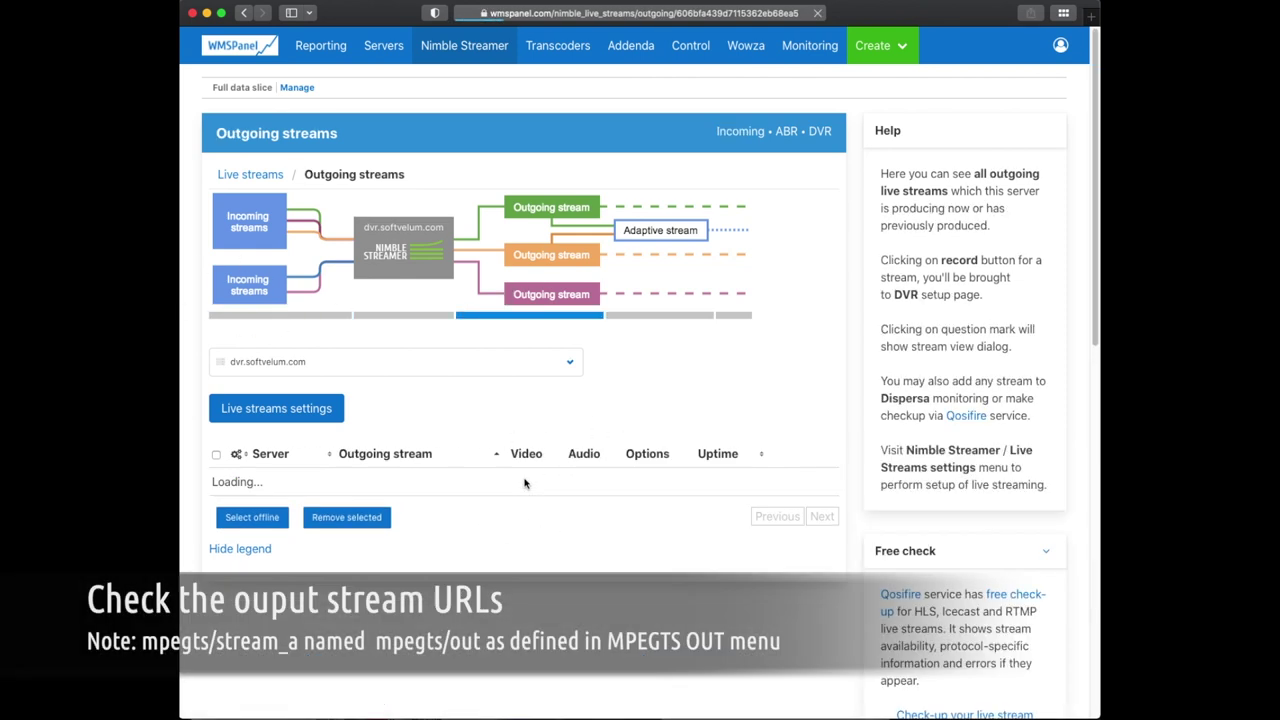
left_click(783, 493)
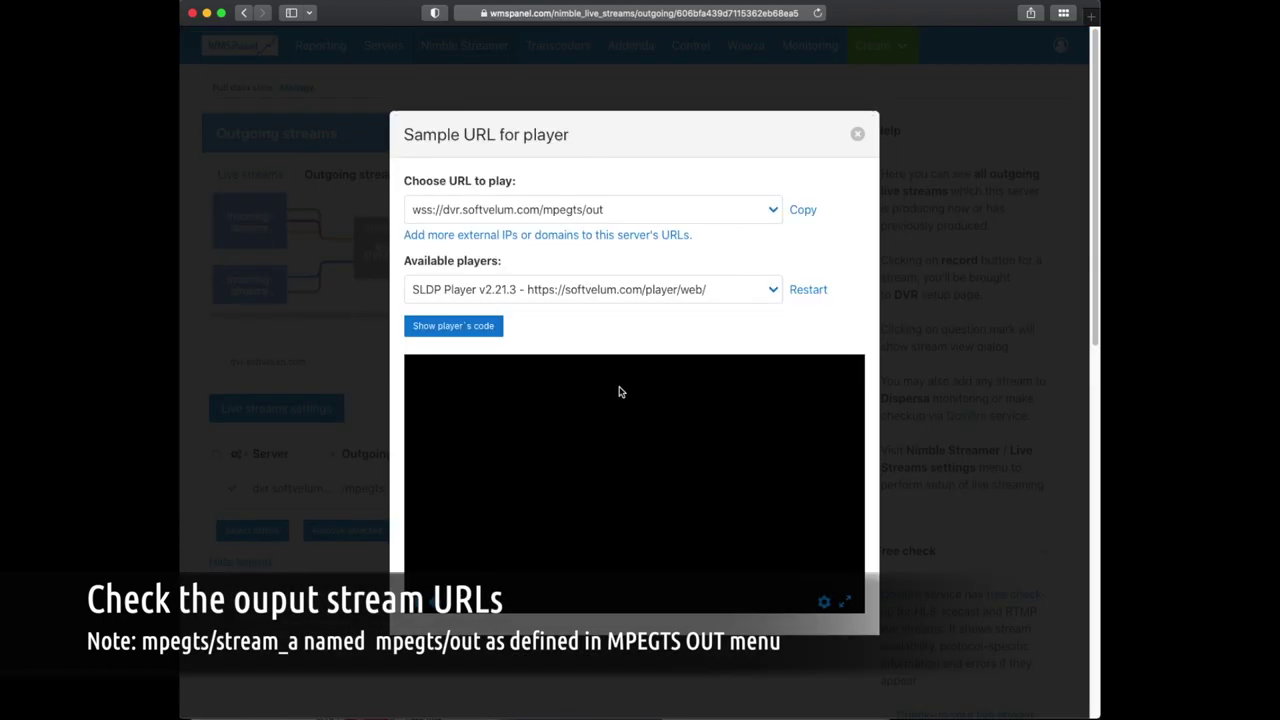
left_click(648, 210)
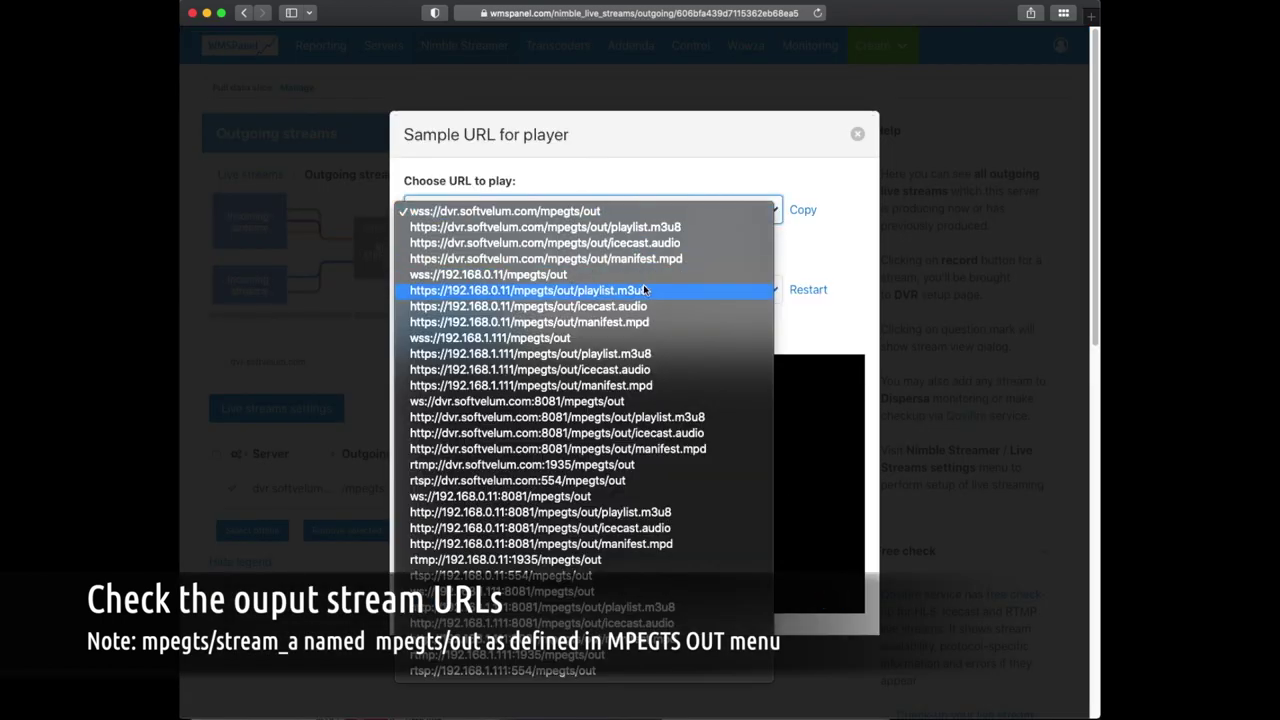
left_click(637, 180)
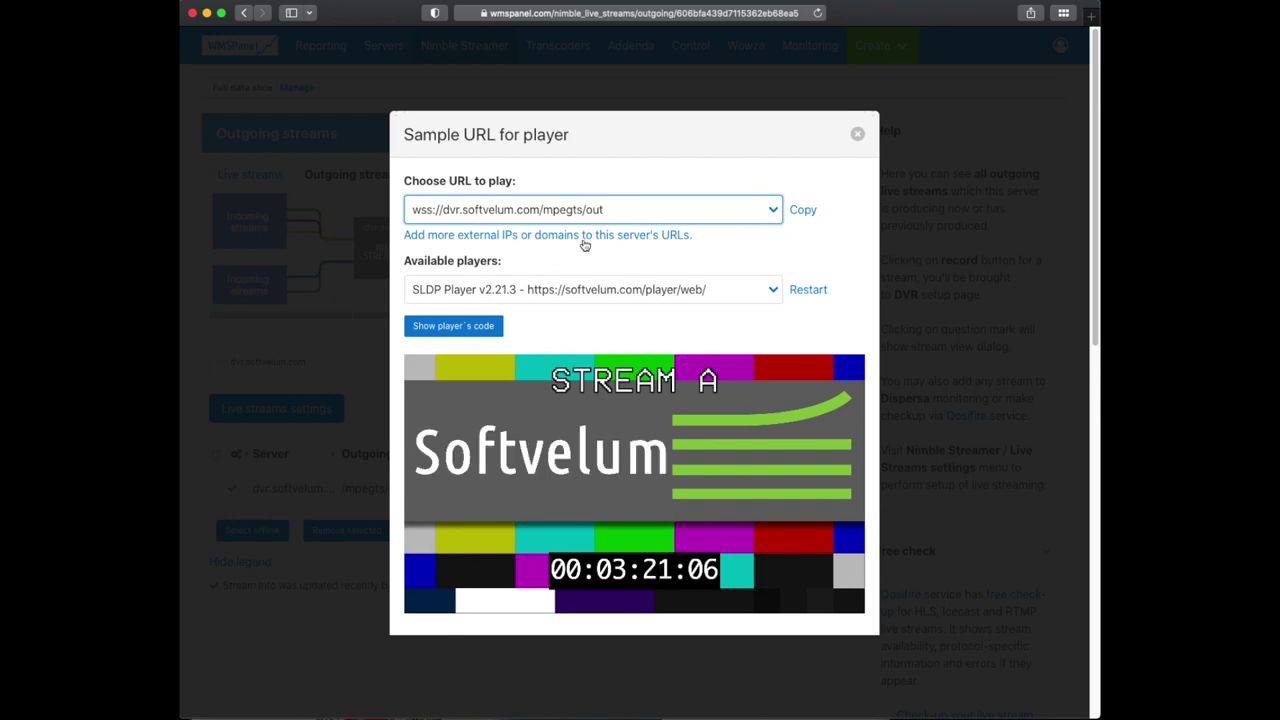
Step: Switch playback to the playlist.m3u8 URL, then to the icecast.audio URL
left_click(738, 212)
left_click(737, 227)
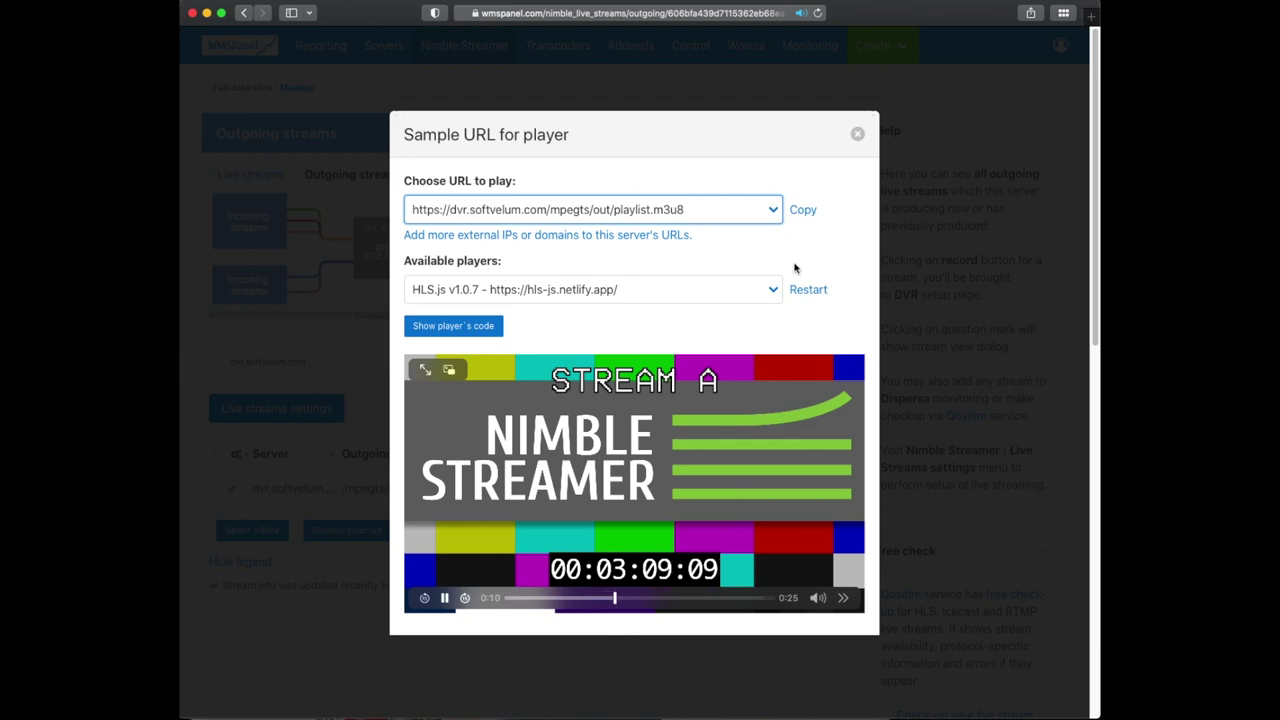
left_click(692, 209)
left_click(704, 228)
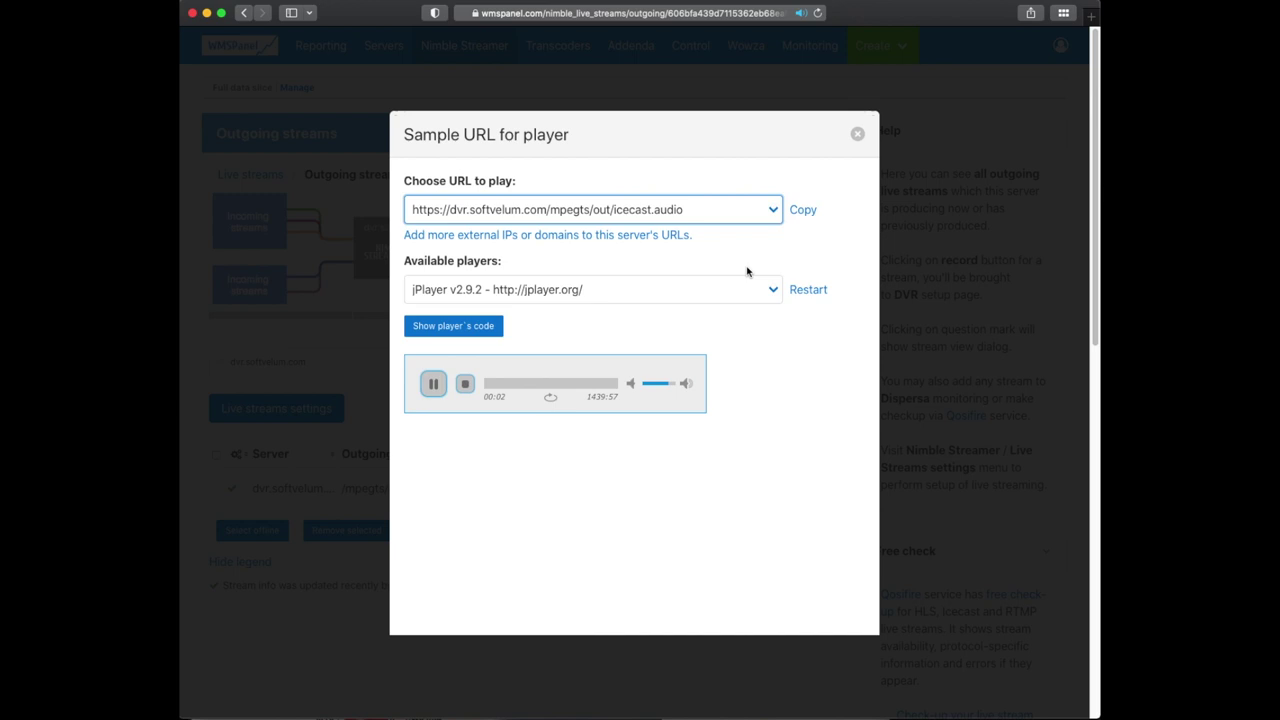
left_click(735, 210)
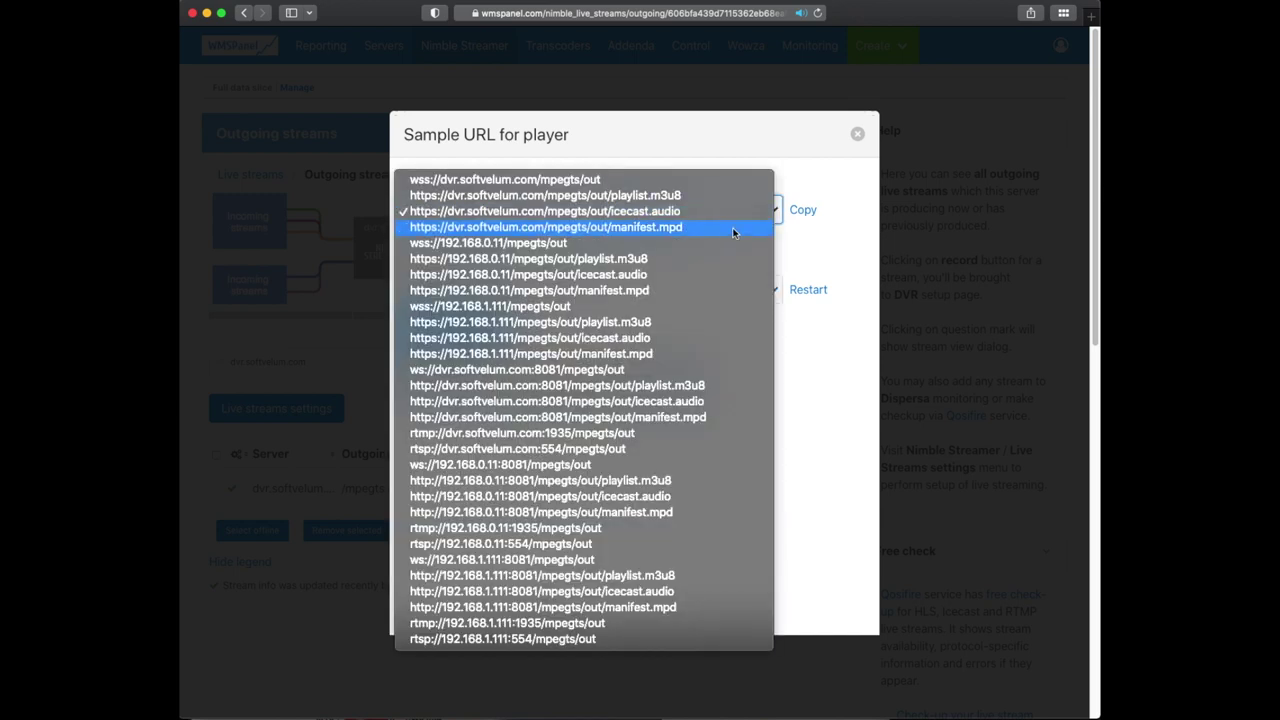
Step: Play mpegts/out through its manifest.mpd DASH URL
left_click(732, 227)
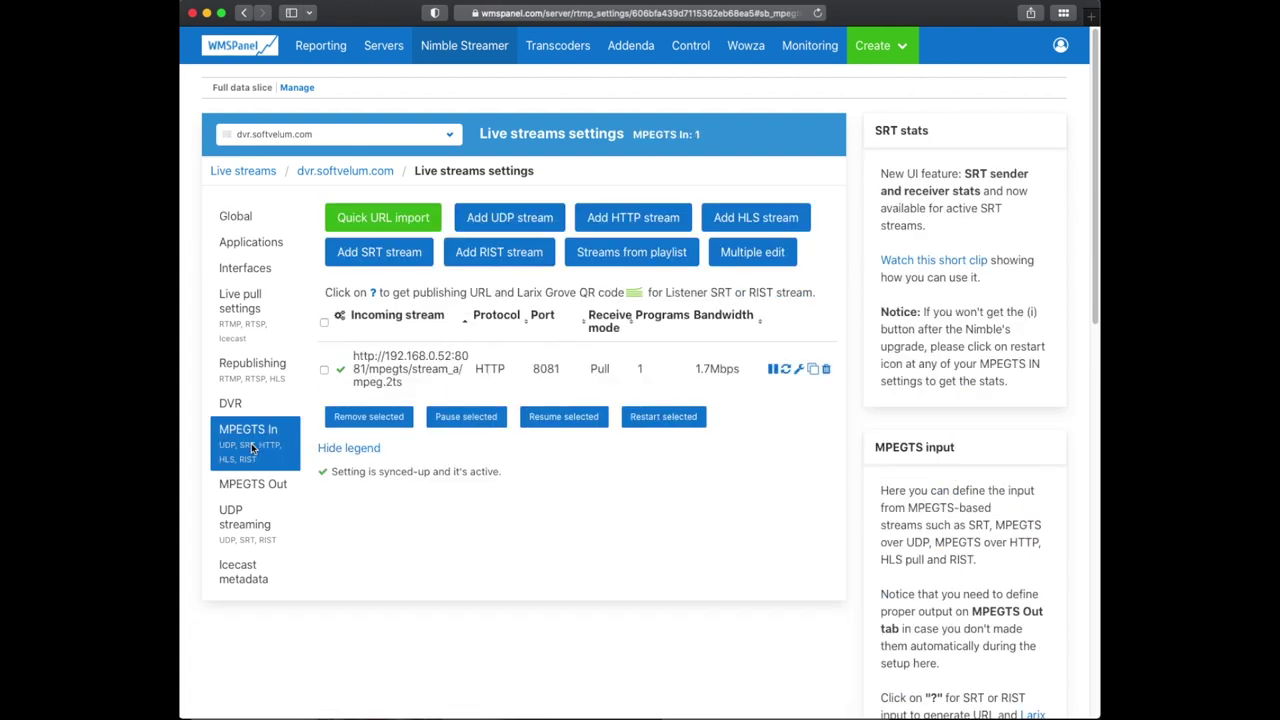
Step: Copy the stream_a input URL into Fallback URLs, changing it to 192.168.0.42 and stream_b
left_click(786, 366)
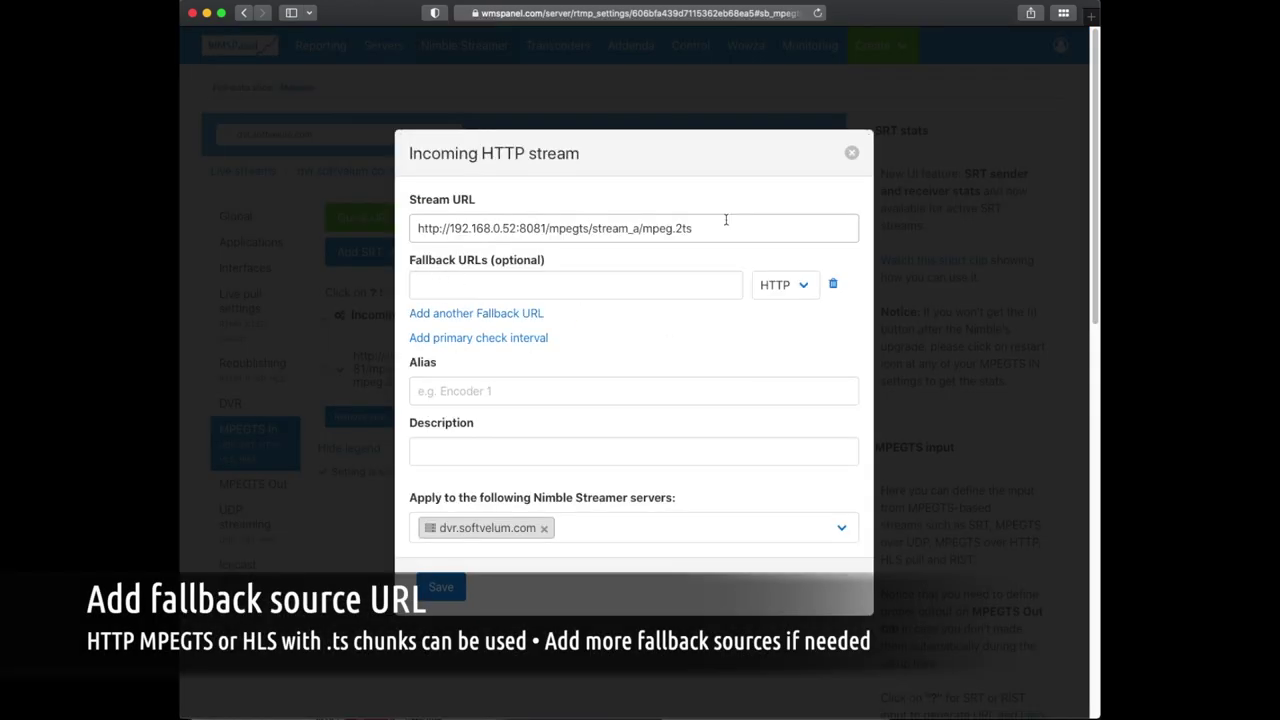
left_click_drag(726, 226, 368, 223)
key("super+c")
left_click(514, 286)
key("super+v")
left_click(506, 285)
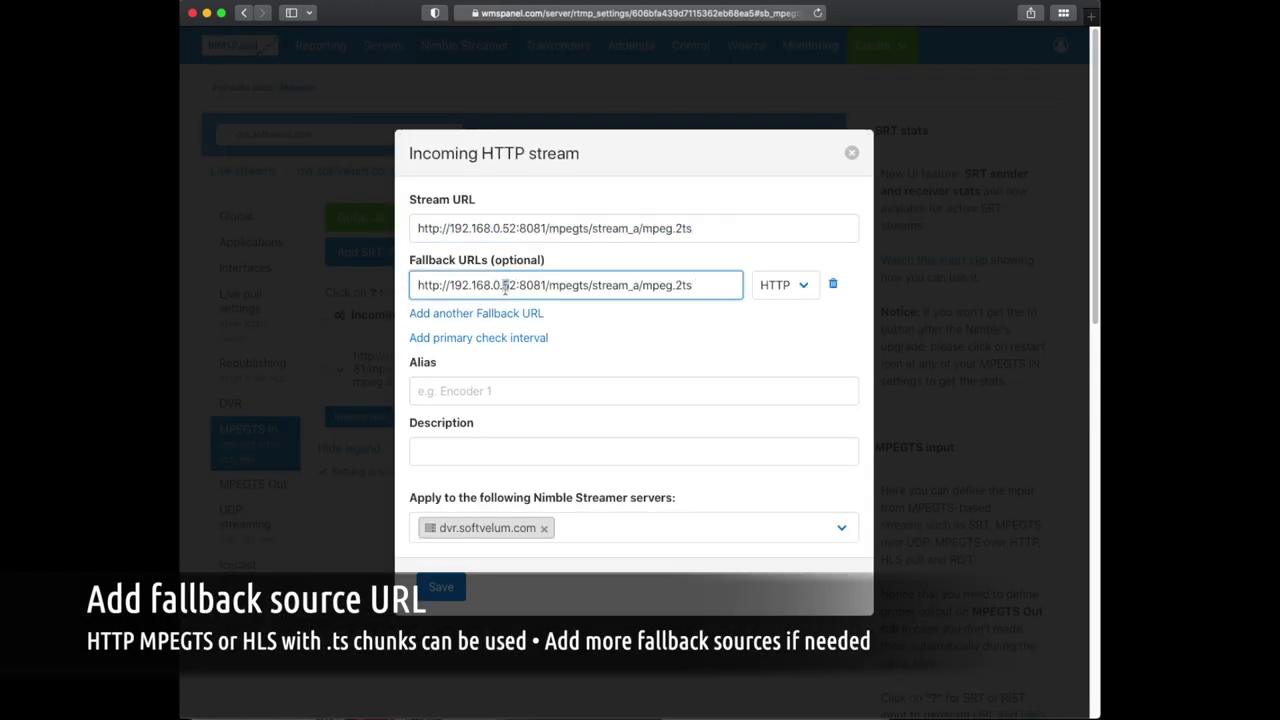
key("BackSpace")
type("4")
left_click(636, 285)
key("BackSpace")
type("b")
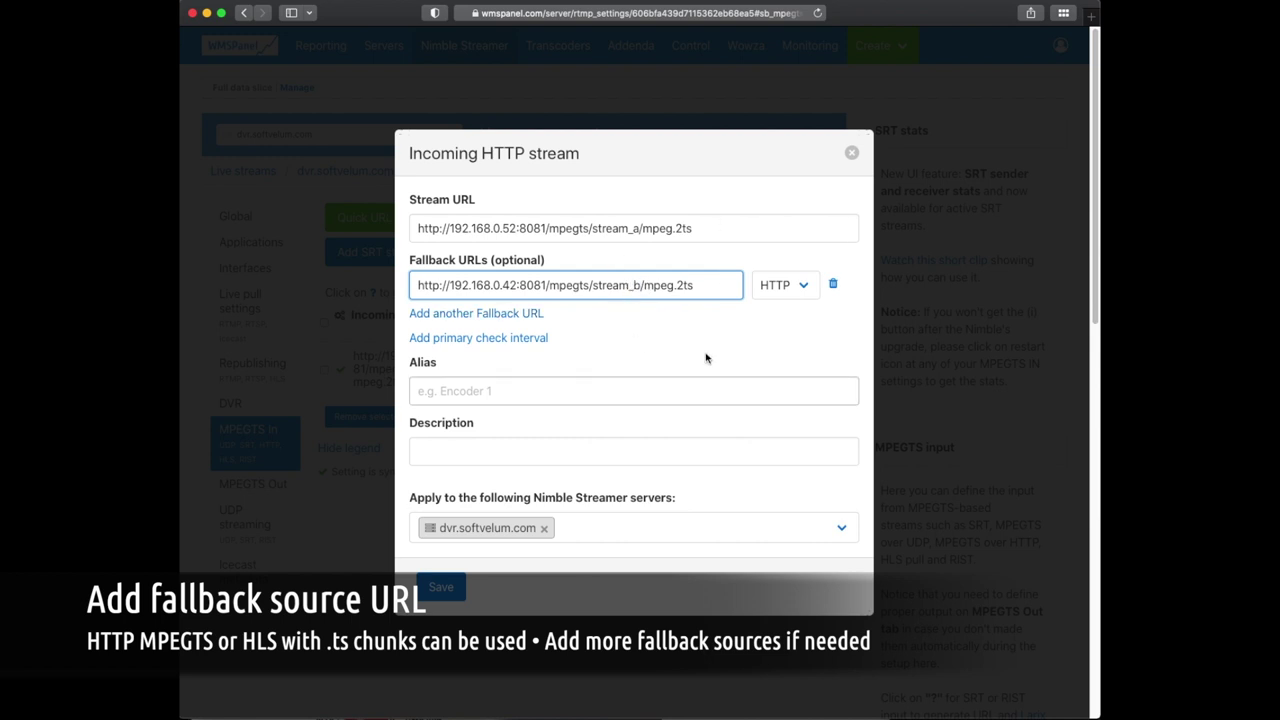
Step: Keep HTTP as the fallback protocol, leave no extra empty rows, and save the input
left_click(788, 286)
left_click(790, 290)
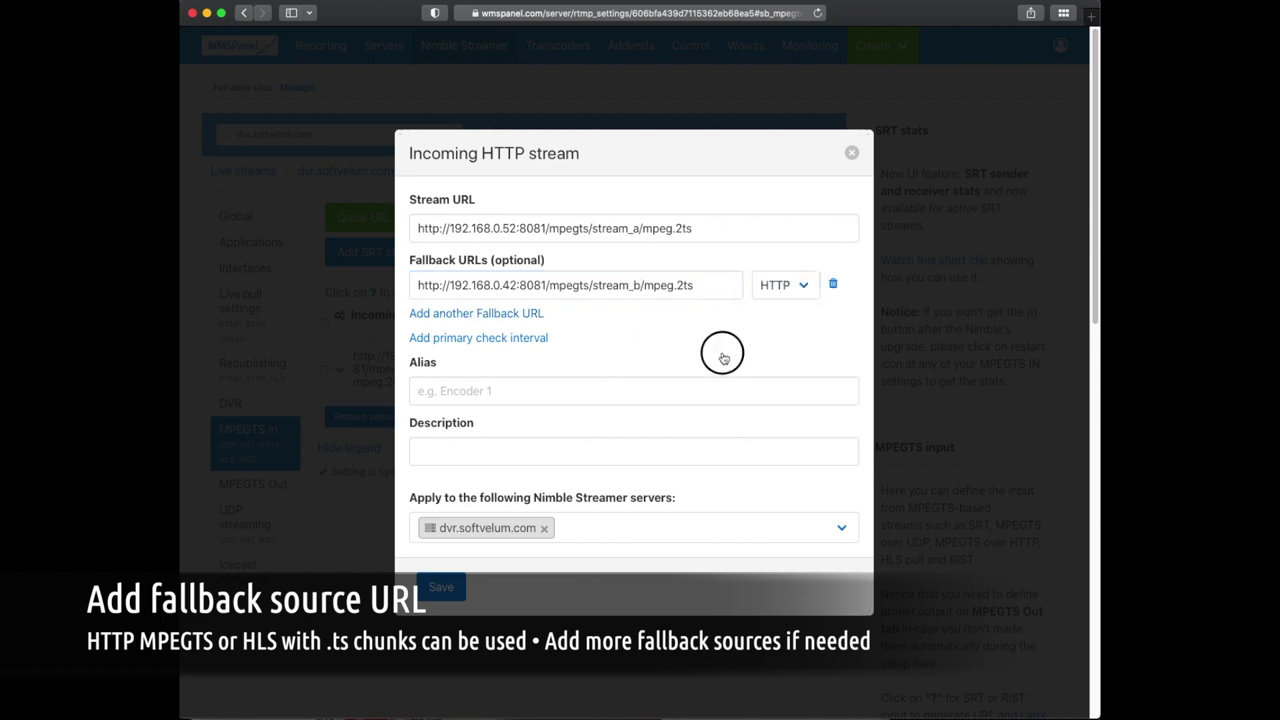
left_click(530, 313)
left_click(530, 332)
left_click(833, 321)
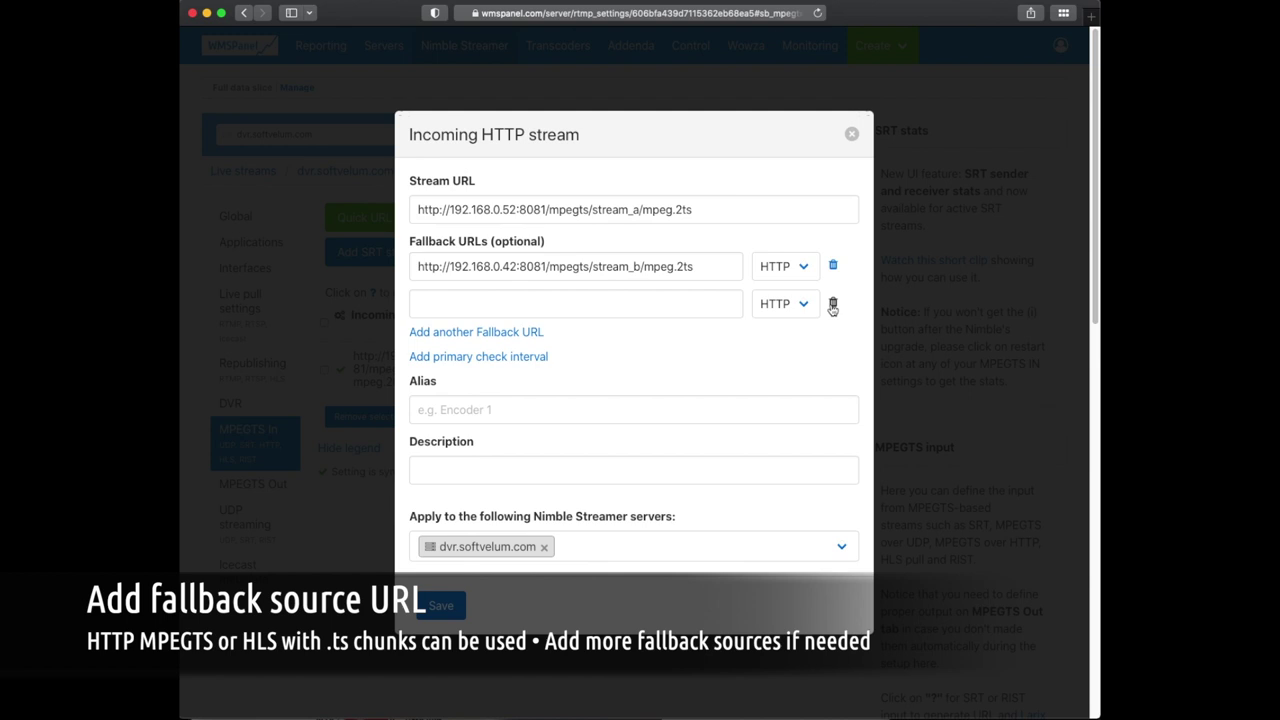
left_click(832, 304)
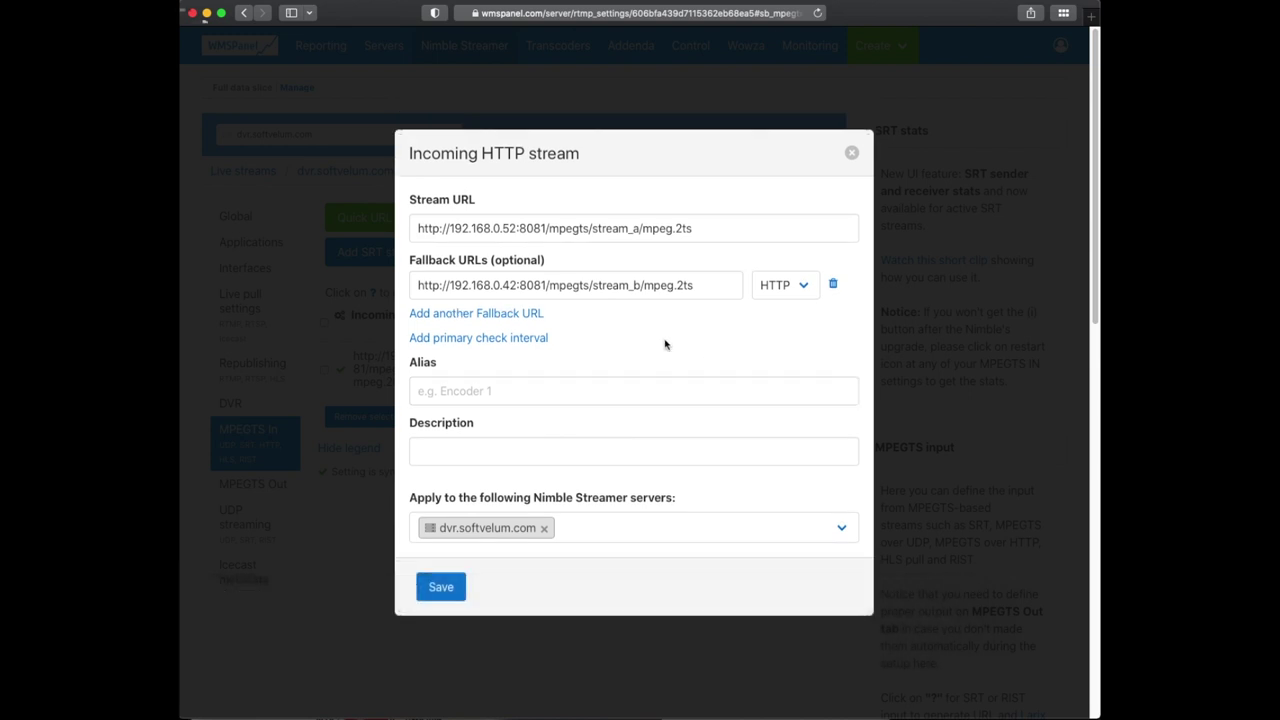
left_click(462, 590)
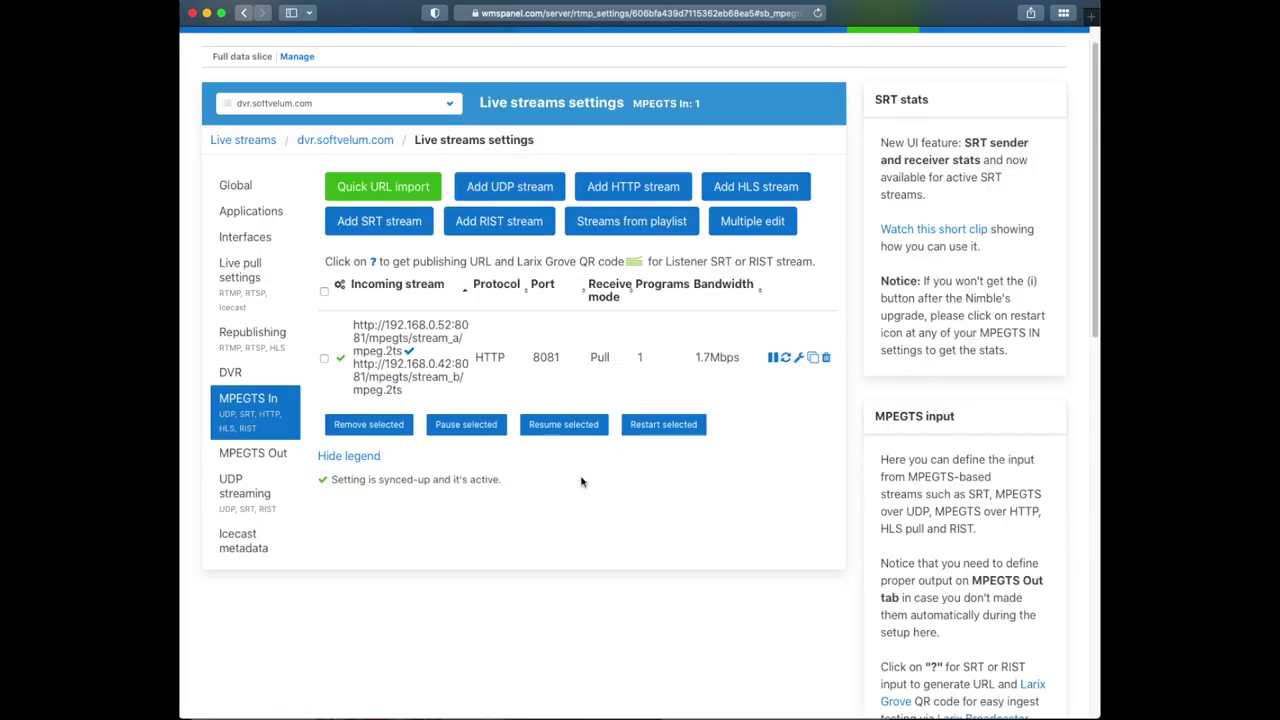
Step: Play /mpegts/out over the wss URL in the sample player, still showing Stream A, and adjust volume
scroll(581, 482, "up", 1)
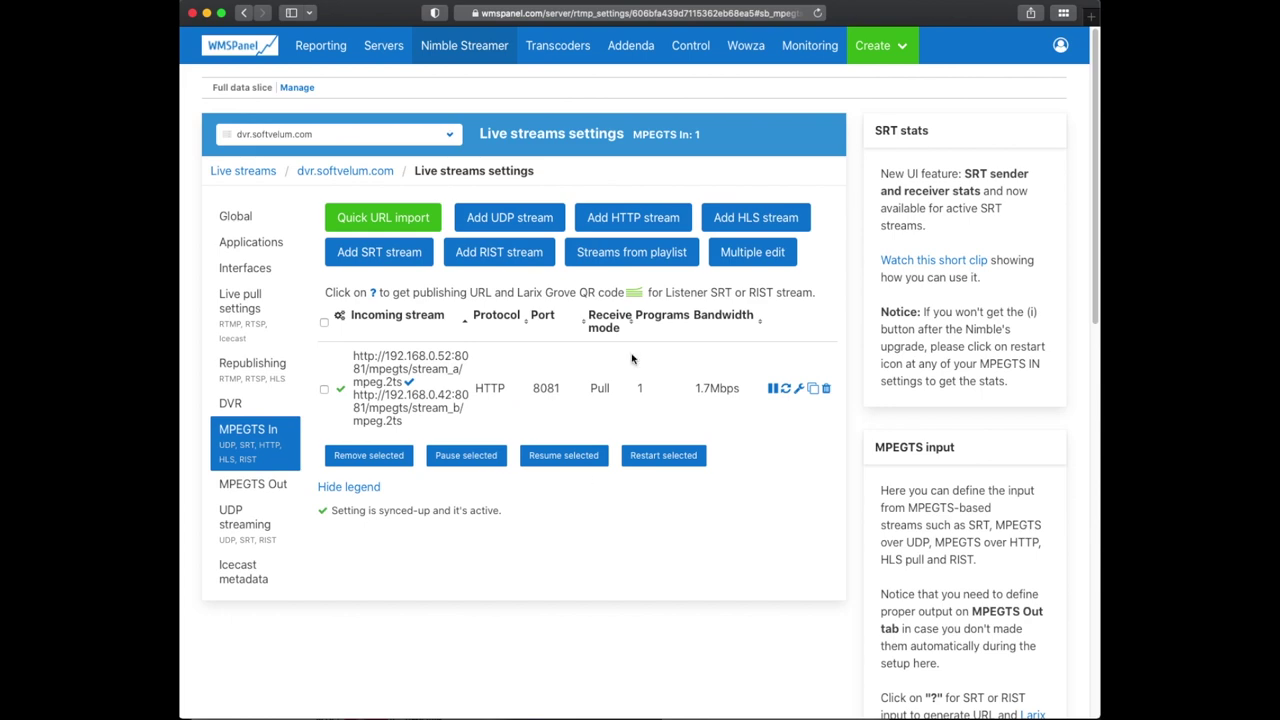
mouse_move(464, 45)
left_click(460, 131)
left_click(553, 411)
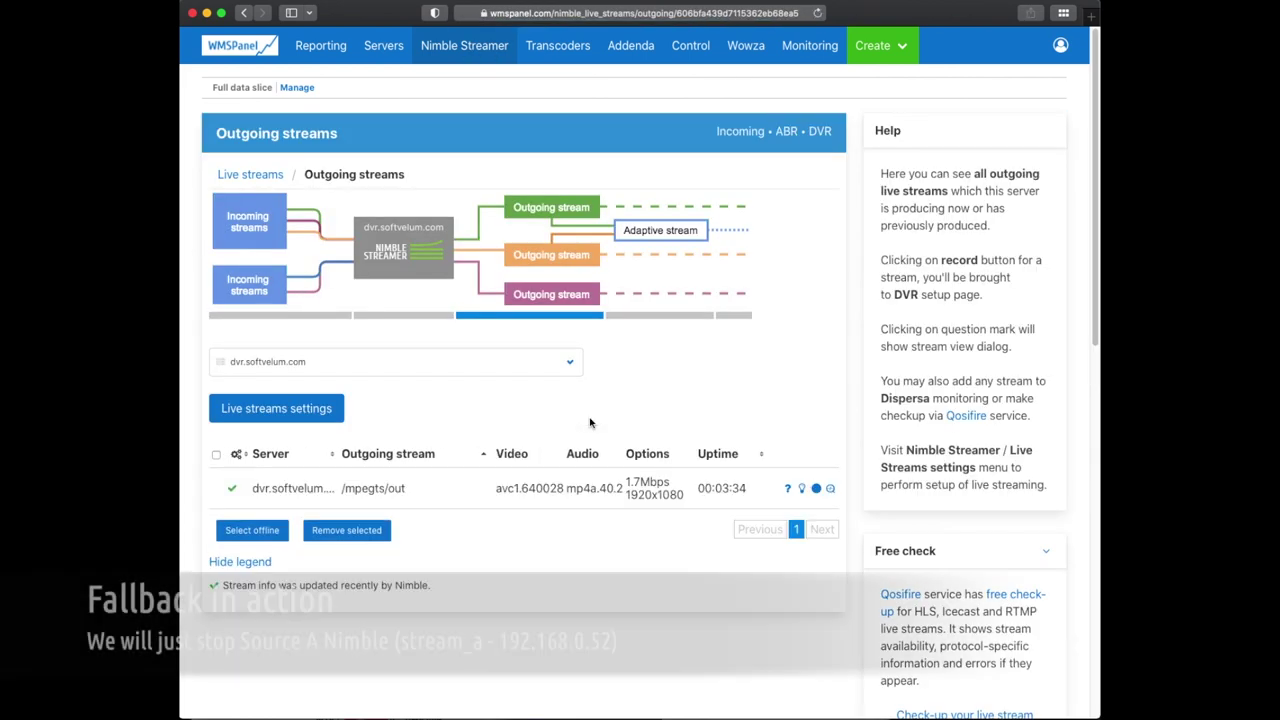
left_click(787, 488)
left_click(600, 211)
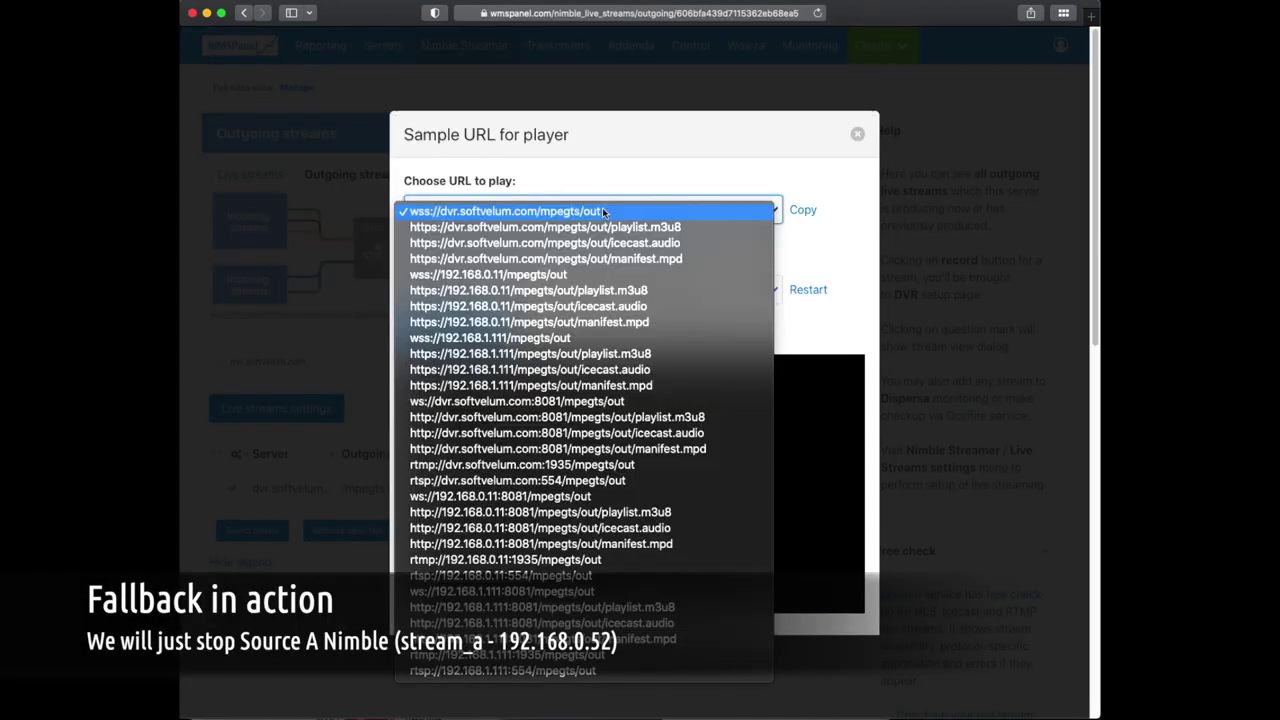
left_click(600, 211)
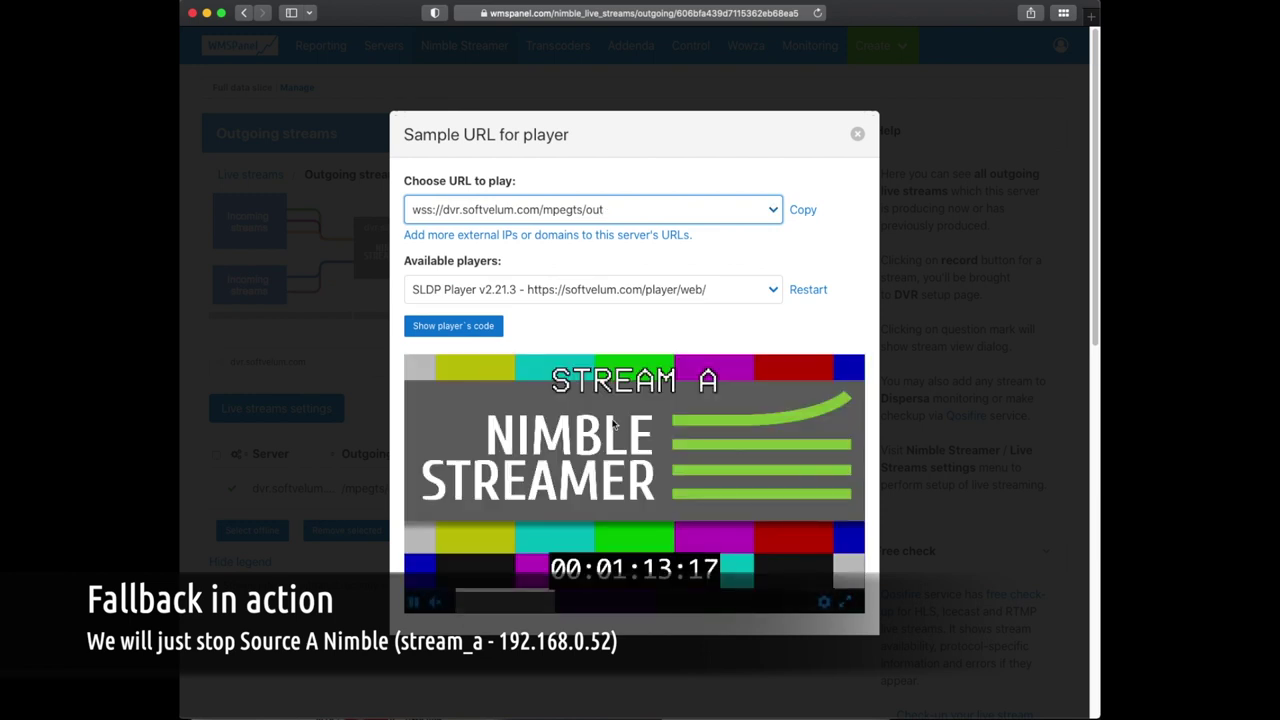
left_click(492, 603)
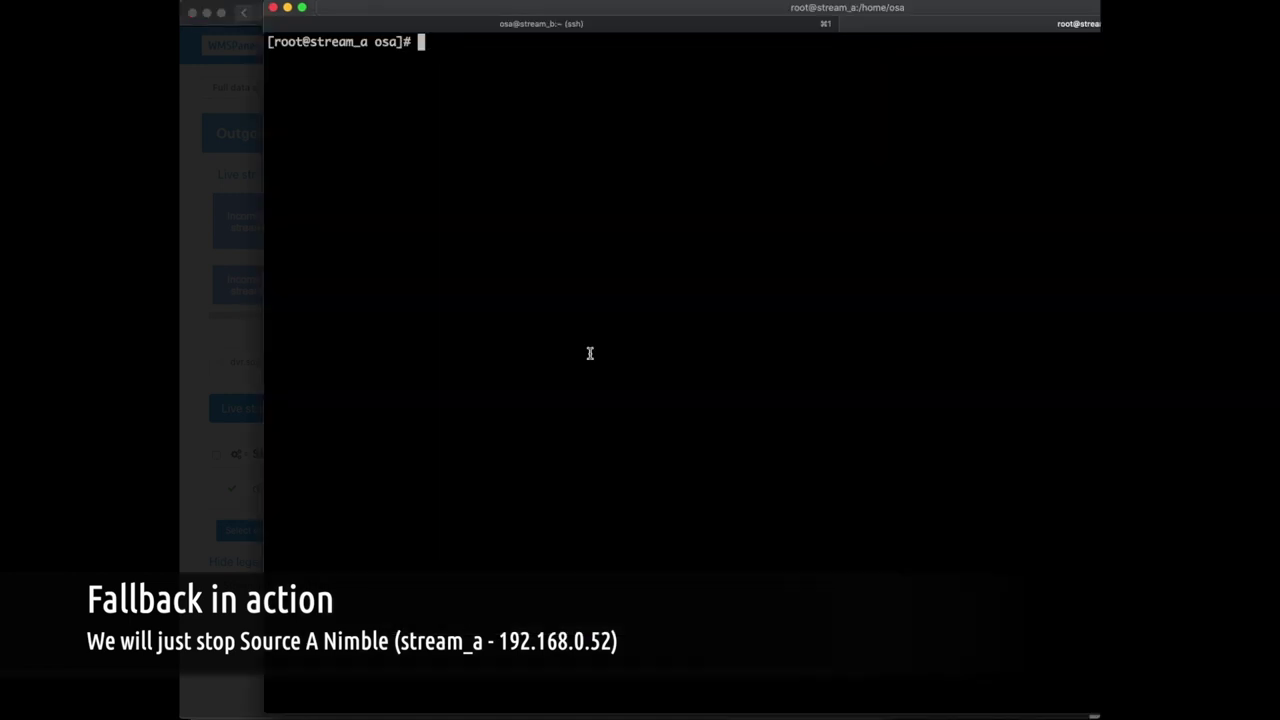
Step: Run systemctl stop nimble on stream_a, then systemctl start nimble once playback shows Stream B
type("systemctl stop nimble")
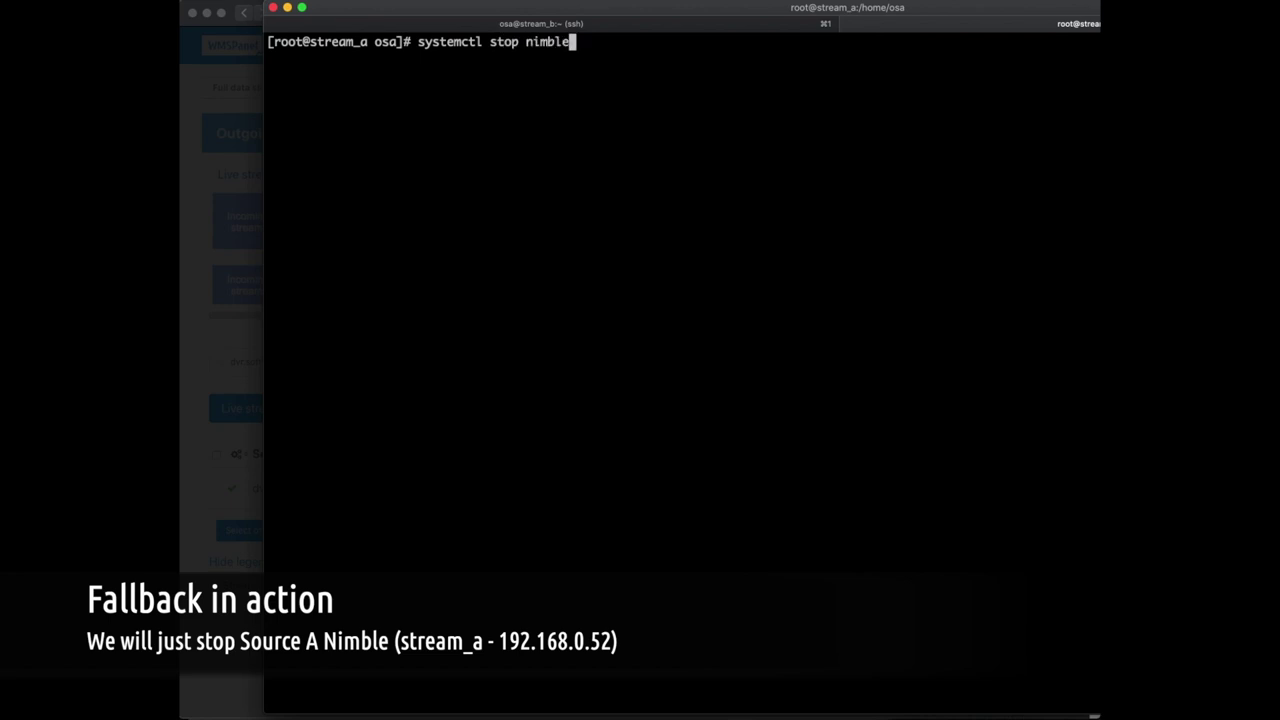
key("Return")
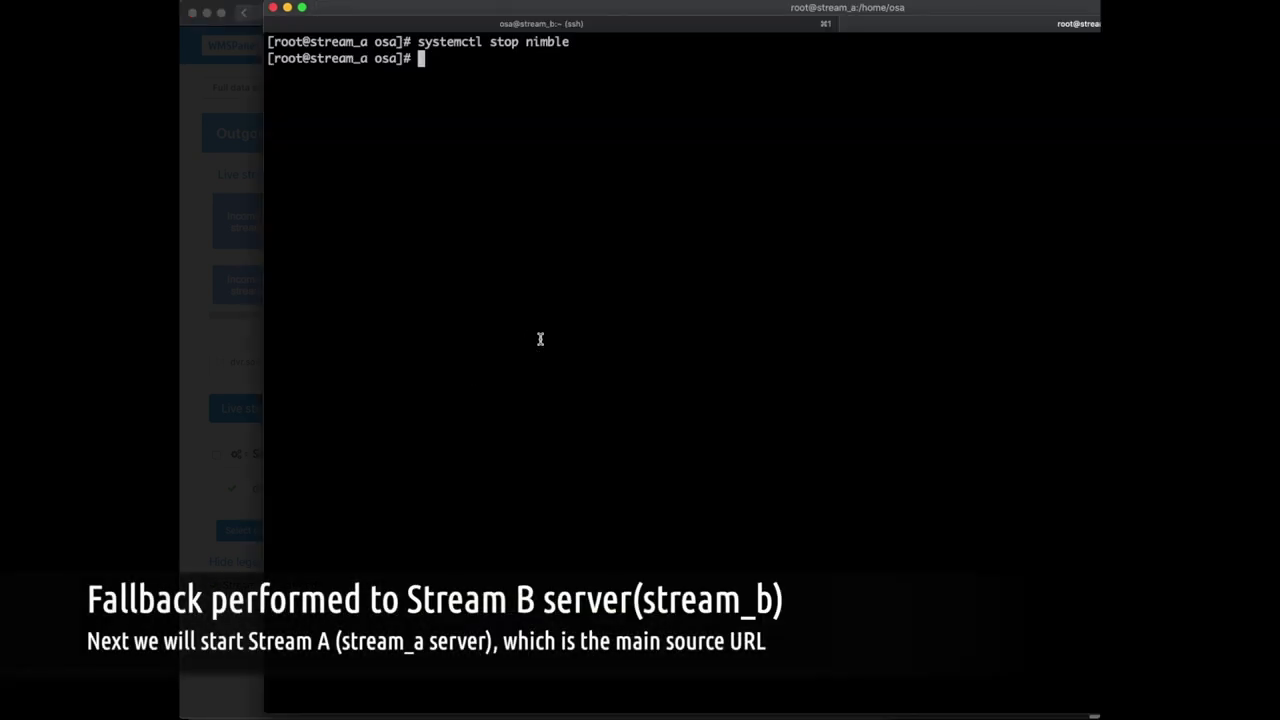
type("systemctl start nimble")
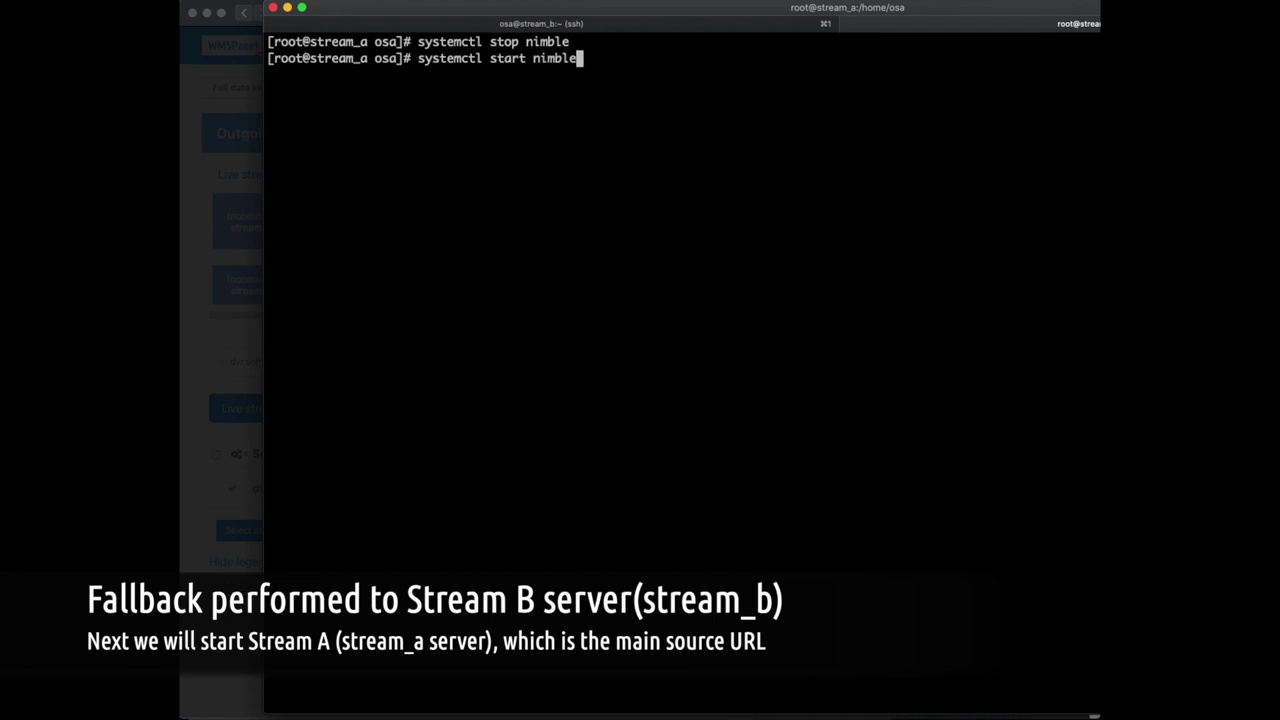
key("Return")
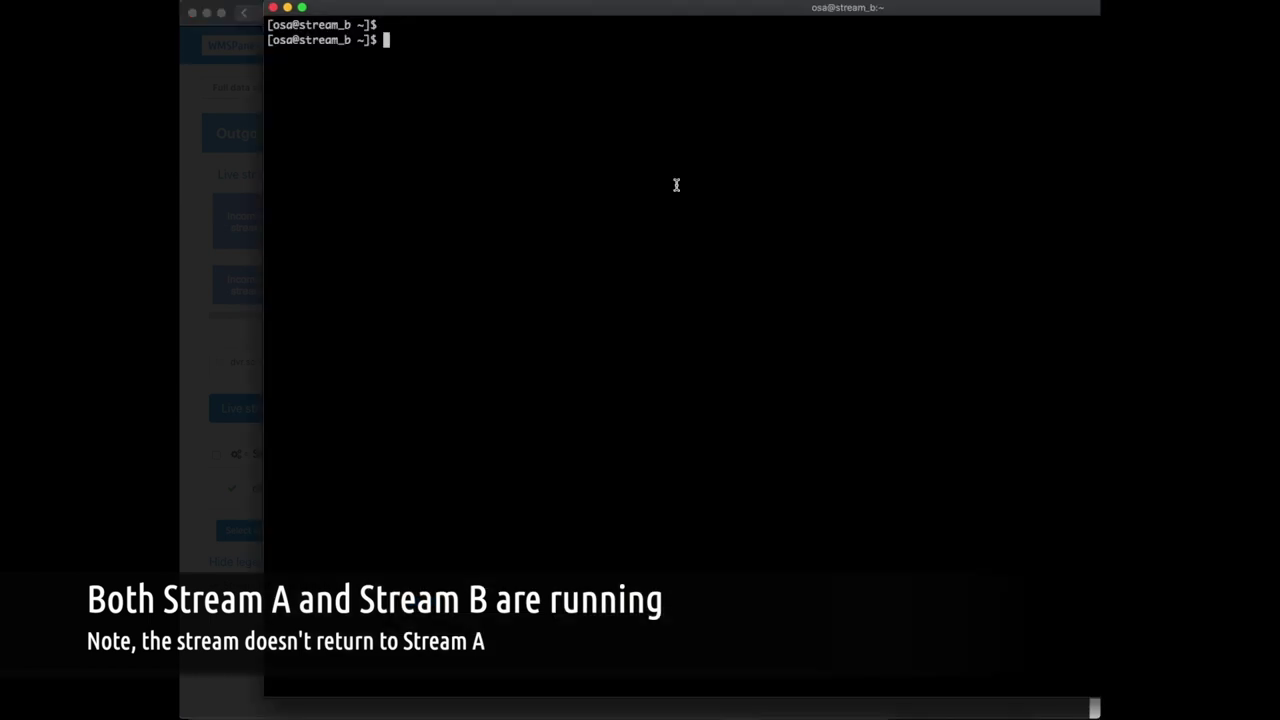
Step: Run sudo systemctl stop nimble in the stream_b terminal
type("sudo systemctl stop ")
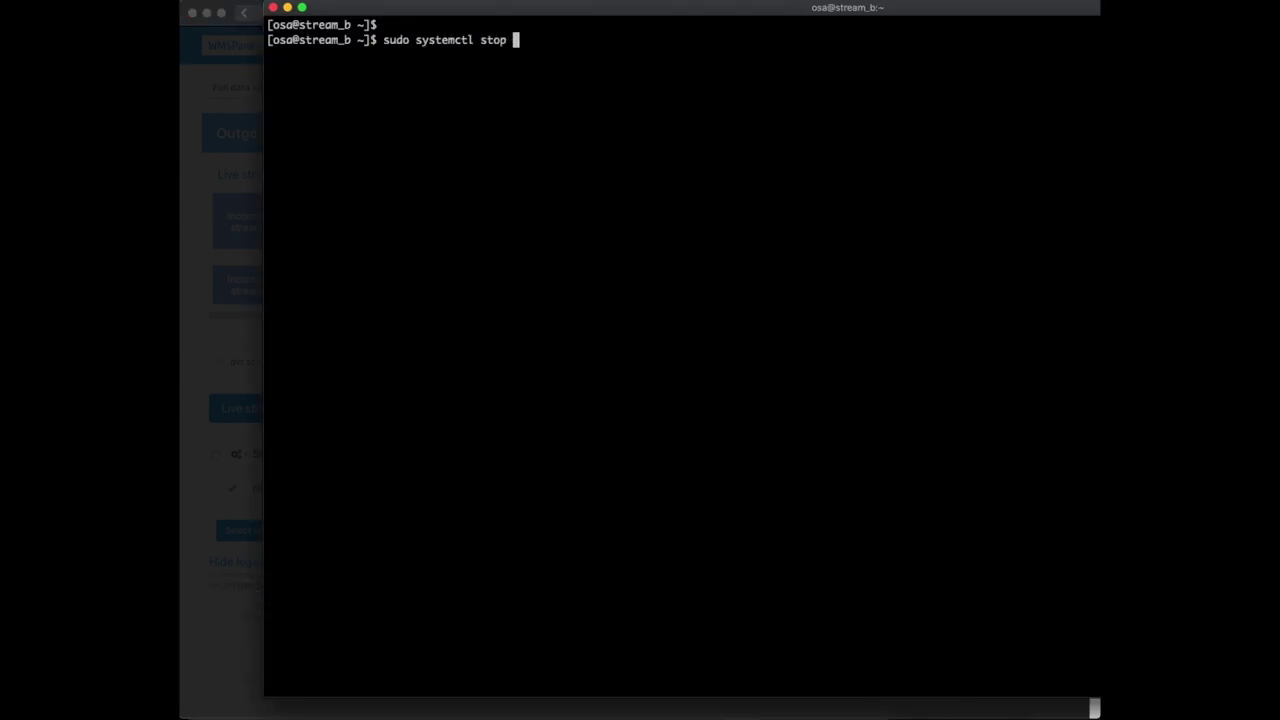
type("nimble")
key("Return")
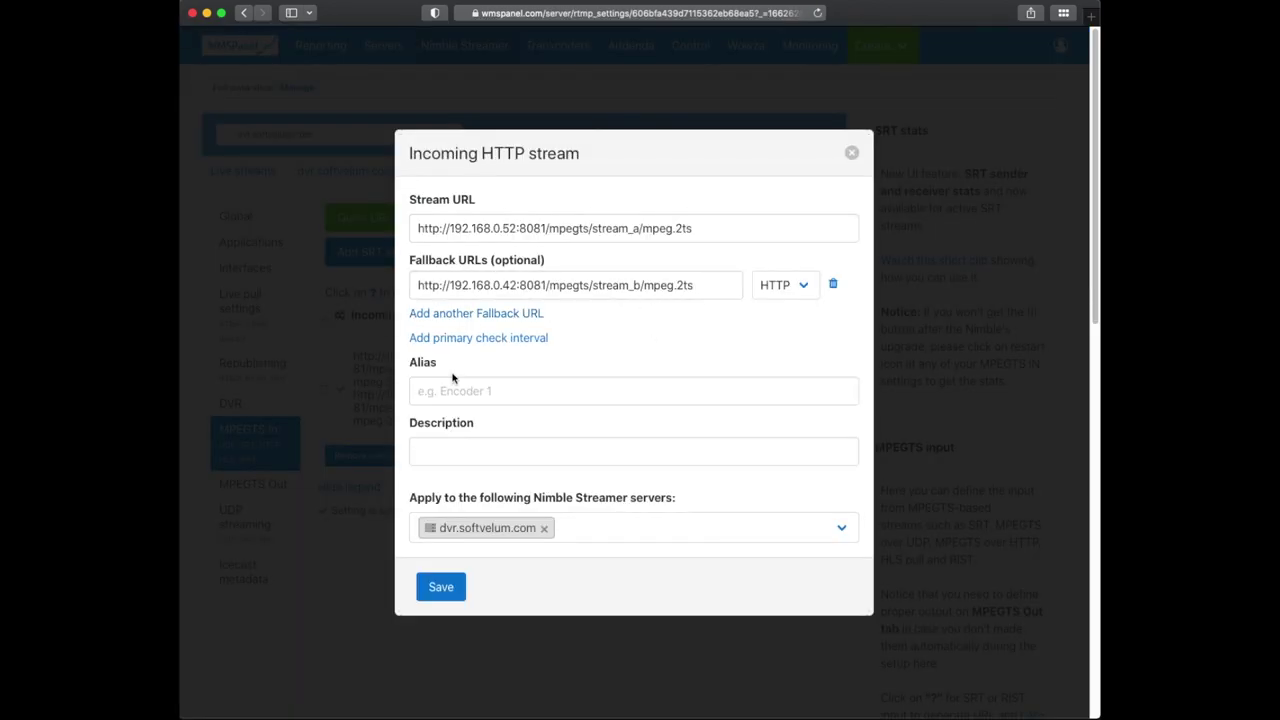
Step: Show the stream_a Primary check interval field in seconds and check its Addenda premium-only notice
left_click(529, 339)
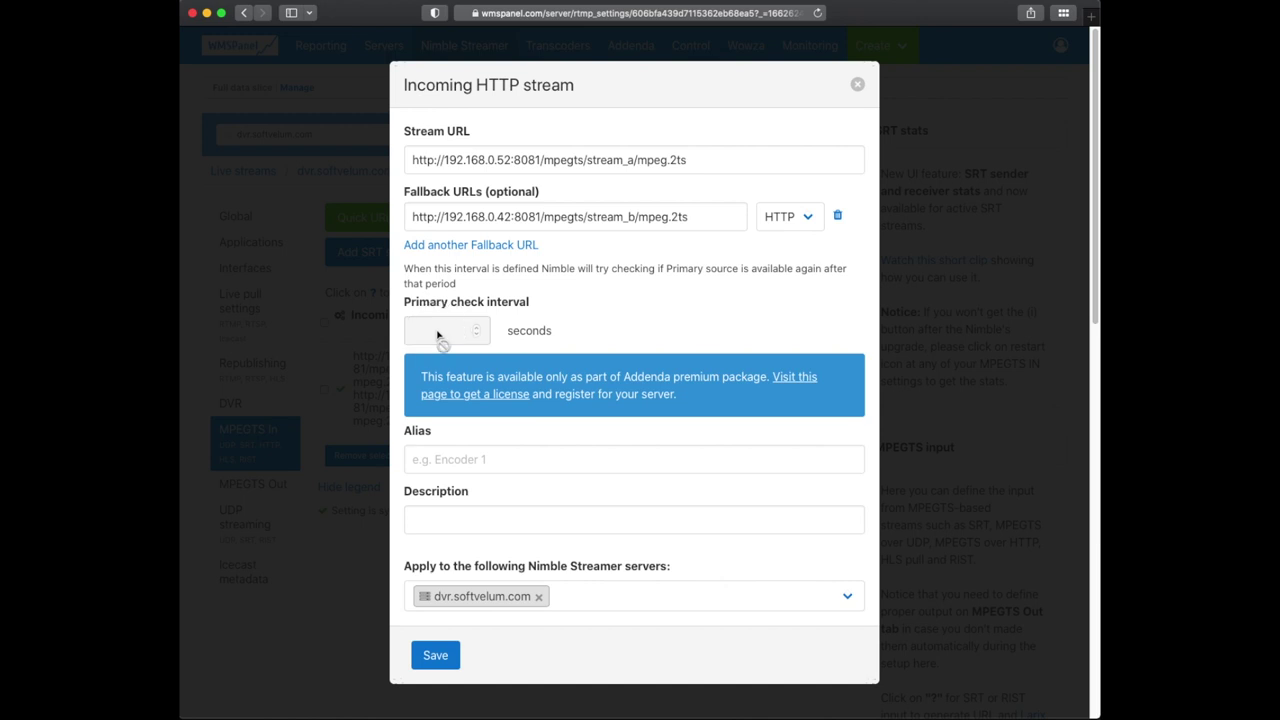
double_click(634, 377)
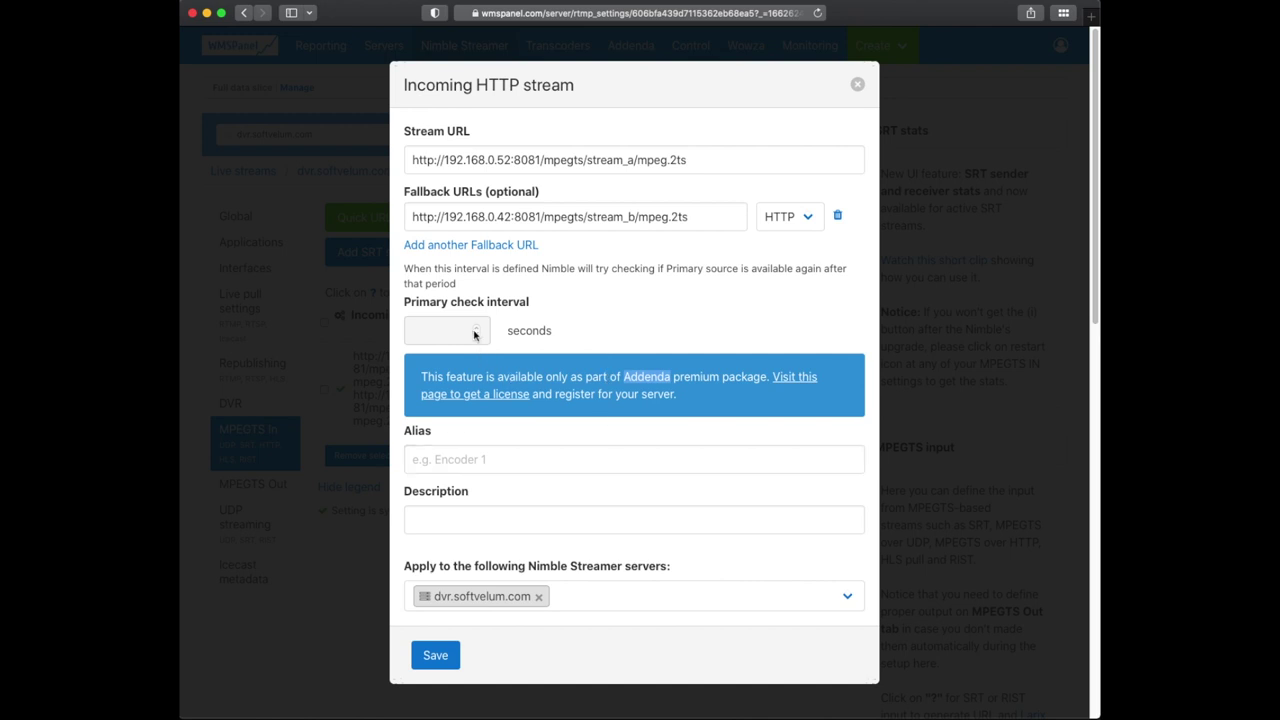
left_click(487, 438)
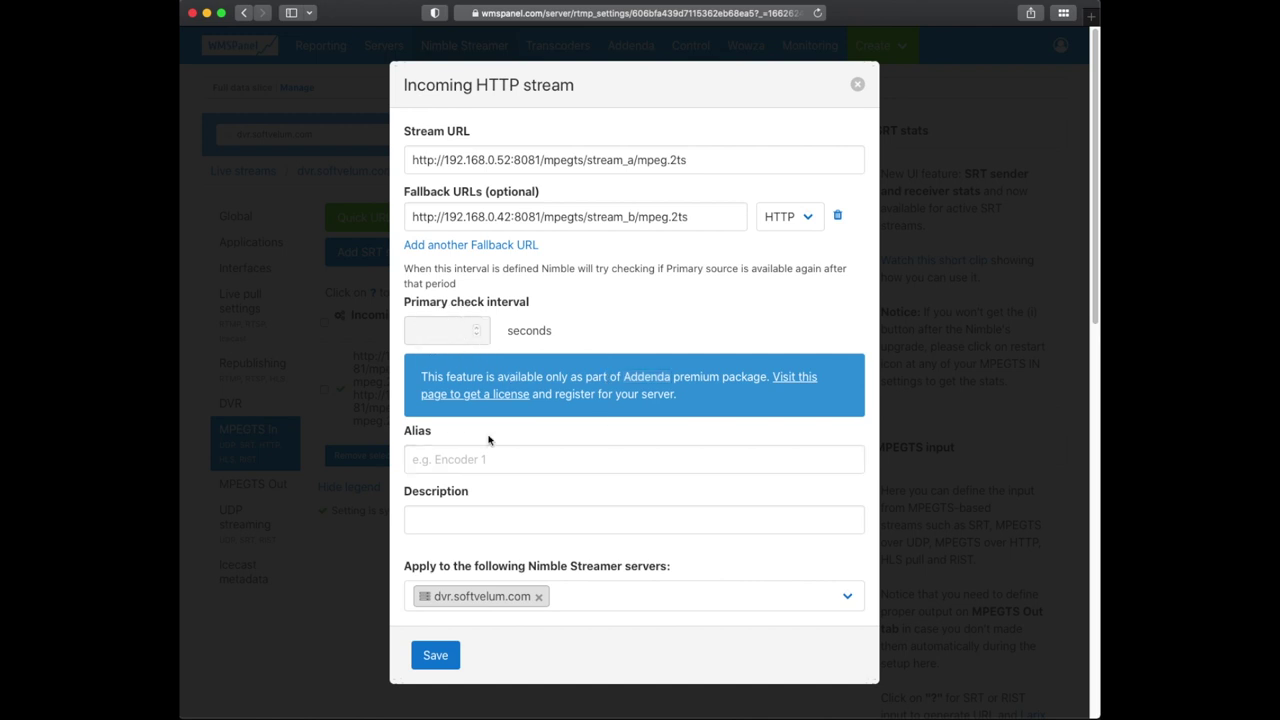